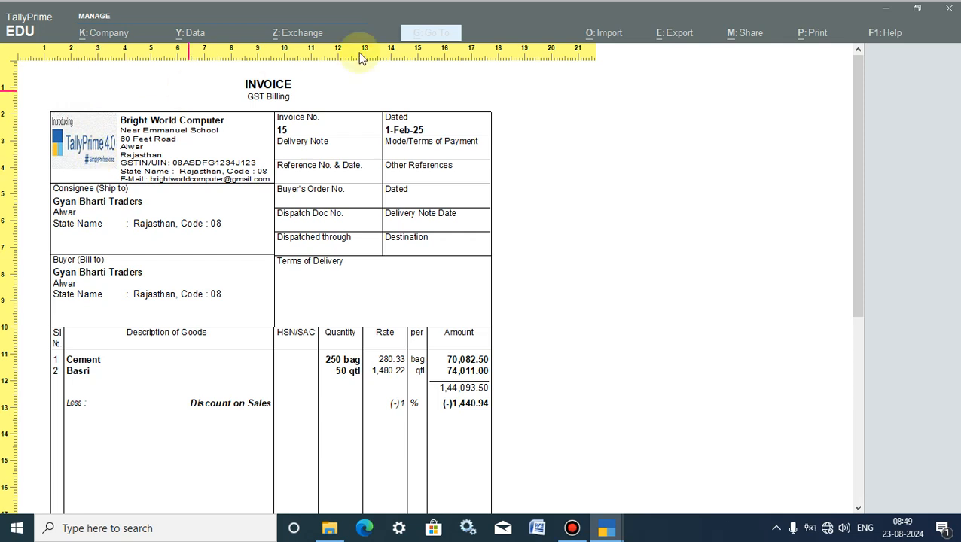
- Minimize the invoice window to show the desktop and refresh the desktop
left_click(886, 10)
right_click(617, 103)
left_click(655, 144)
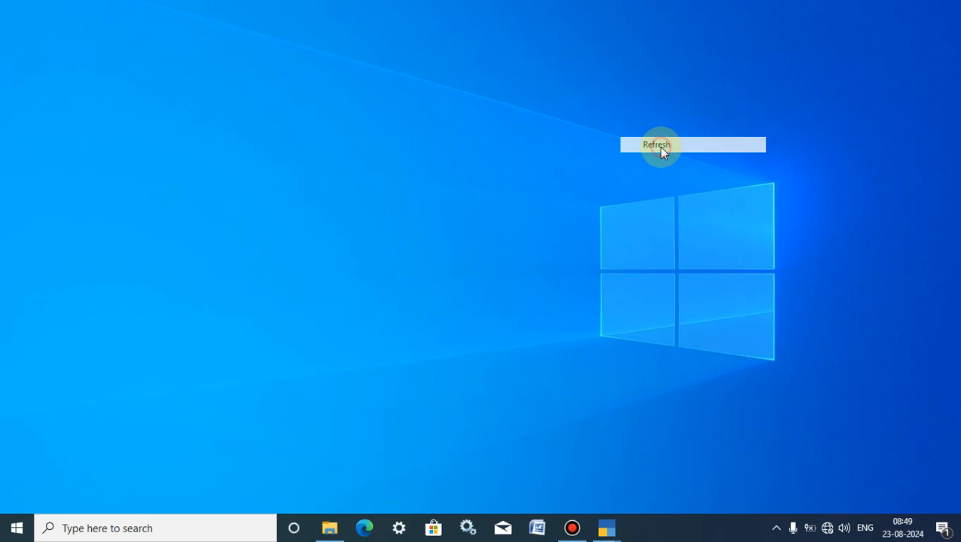
right_click(386, 84)
left_click(418, 128)
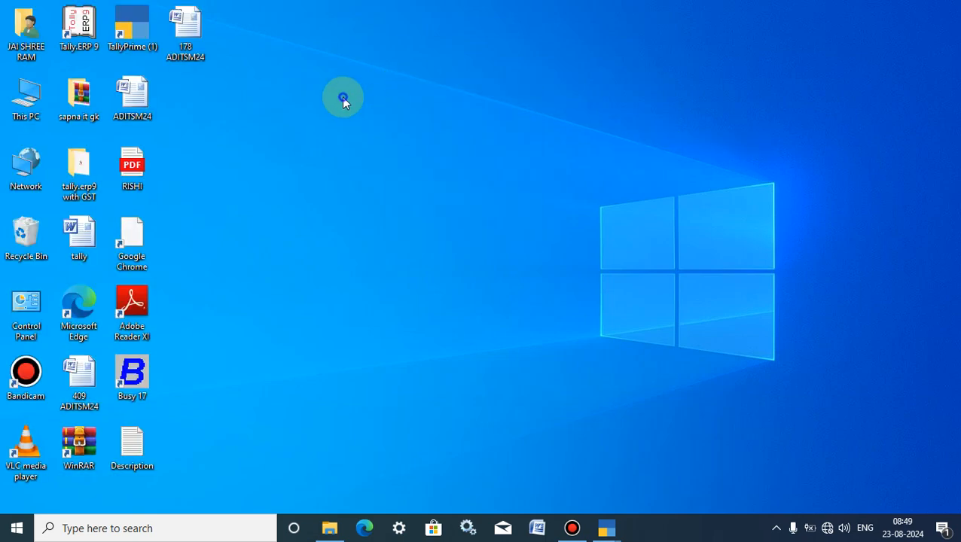
right_click(344, 97)
left_click(369, 137)
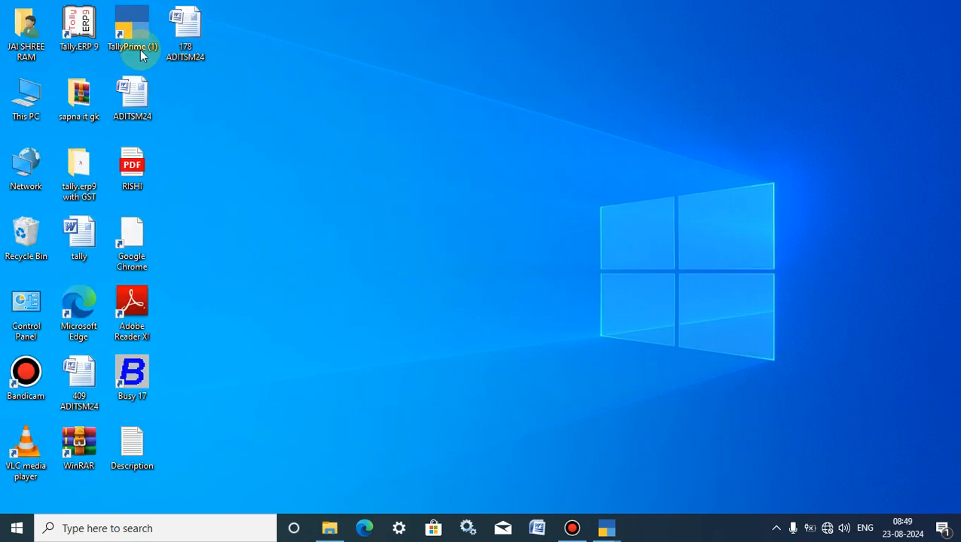
- Launch TallyPrime from the desktop and bring its window to the front
double_click(143, 20)
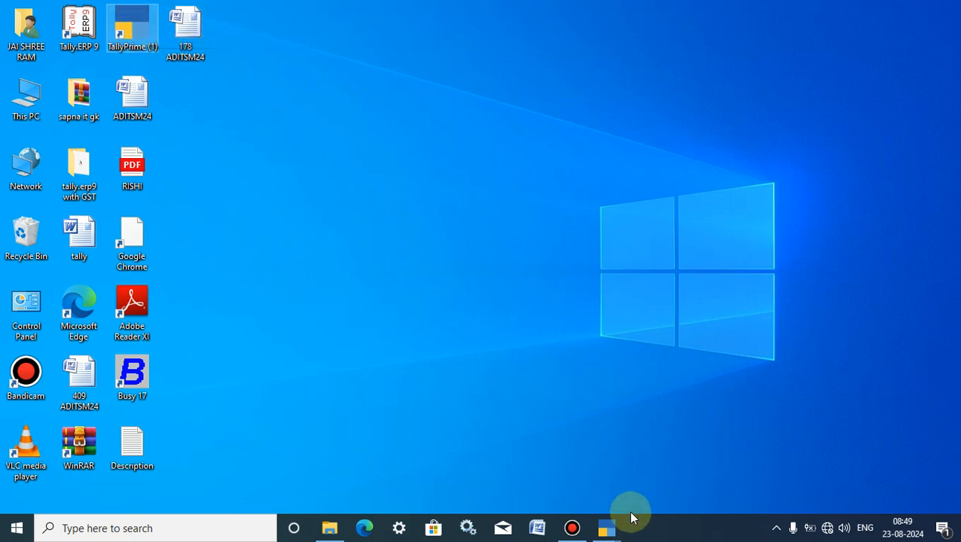
mouse_move(607, 526)
left_click(566, 494)
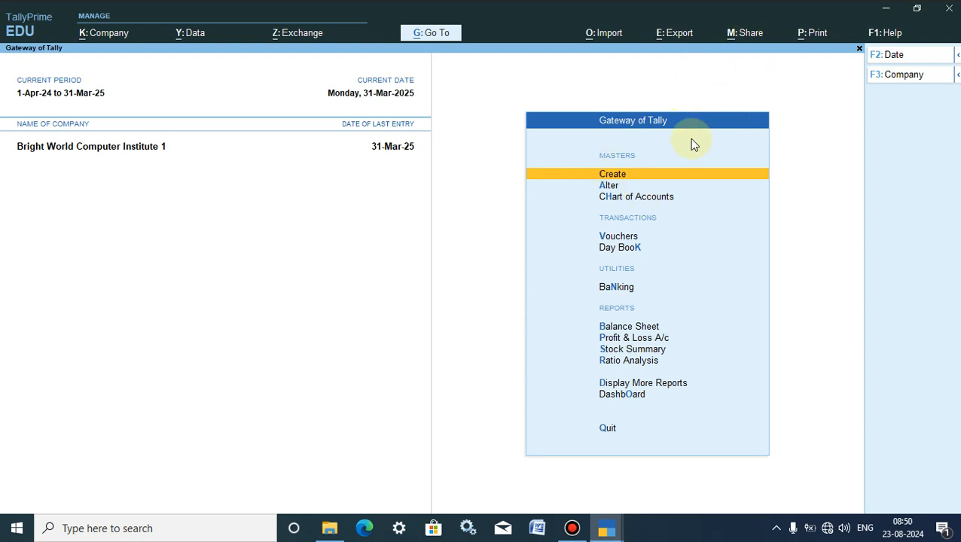
- Minimize TallyPrime and refresh the desktop
left_click(887, 11)
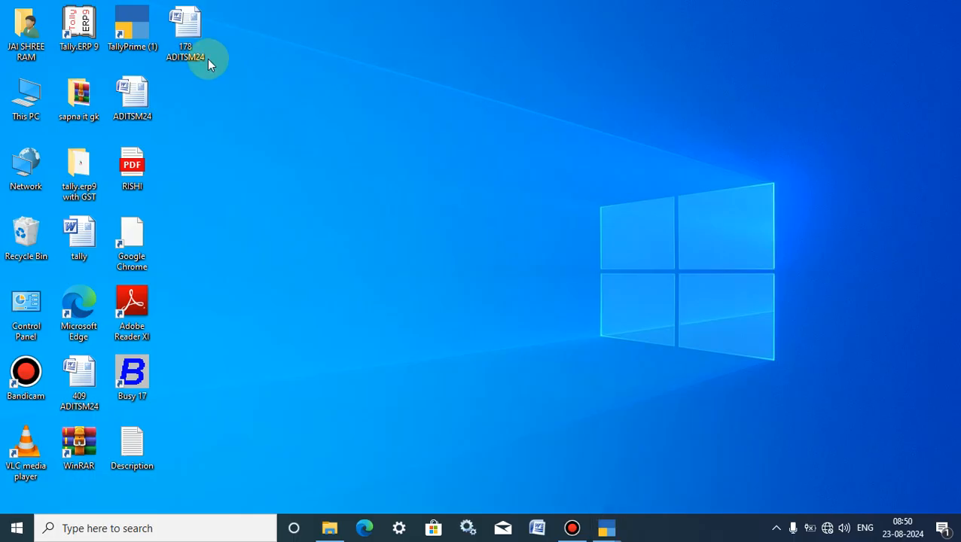
right_click(268, 90)
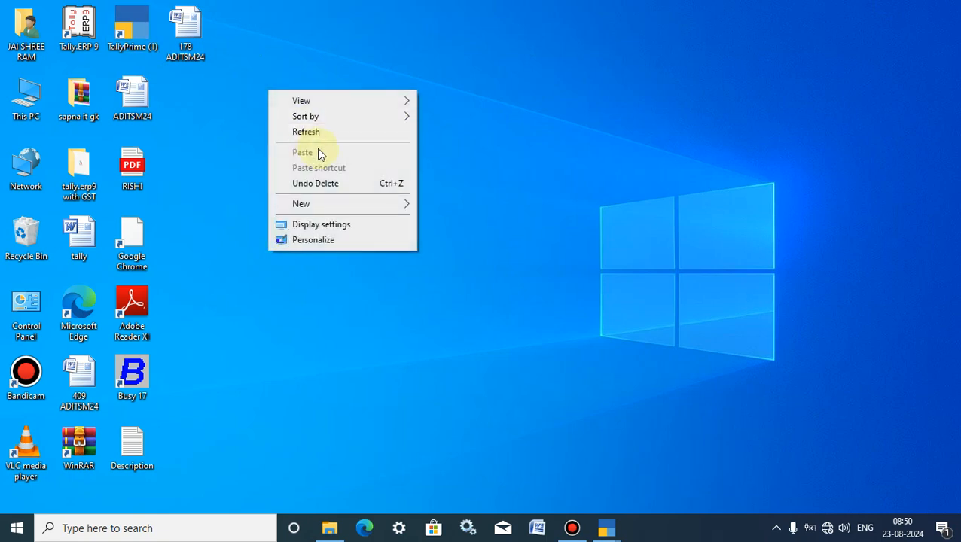
left_click(310, 130)
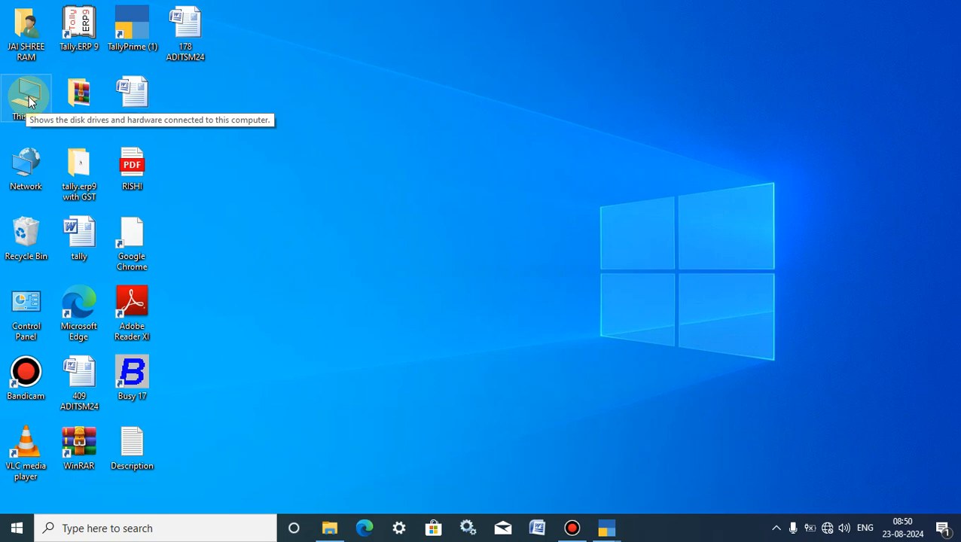
- Open the "tally prime" image from this computer's Pictures folder for editing in Paint
left_click(31, 102)
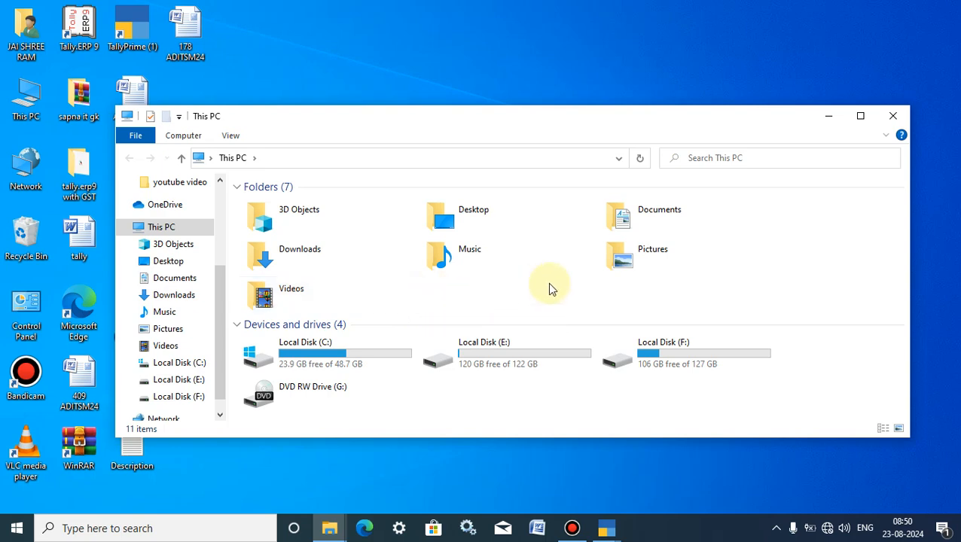
double_click(632, 255)
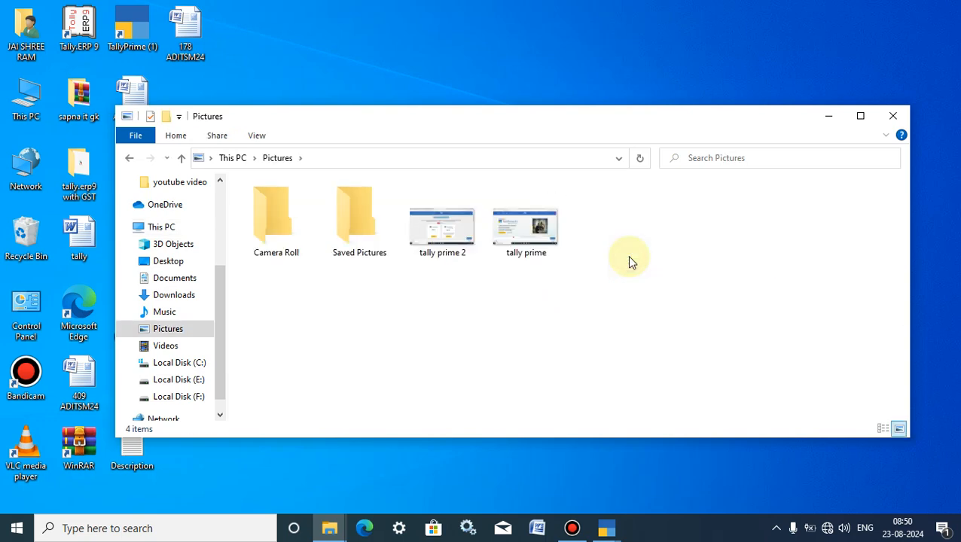
left_click(532, 233)
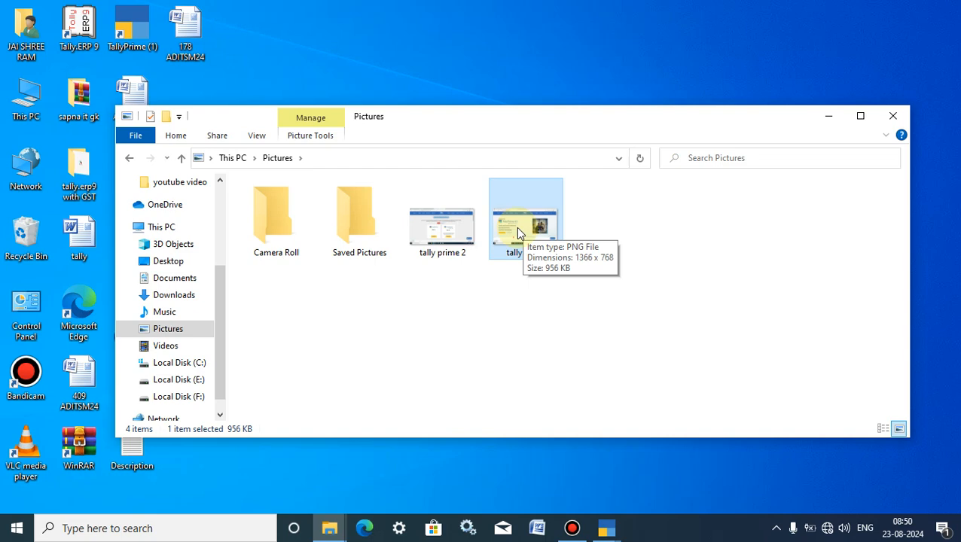
right_click(516, 234)
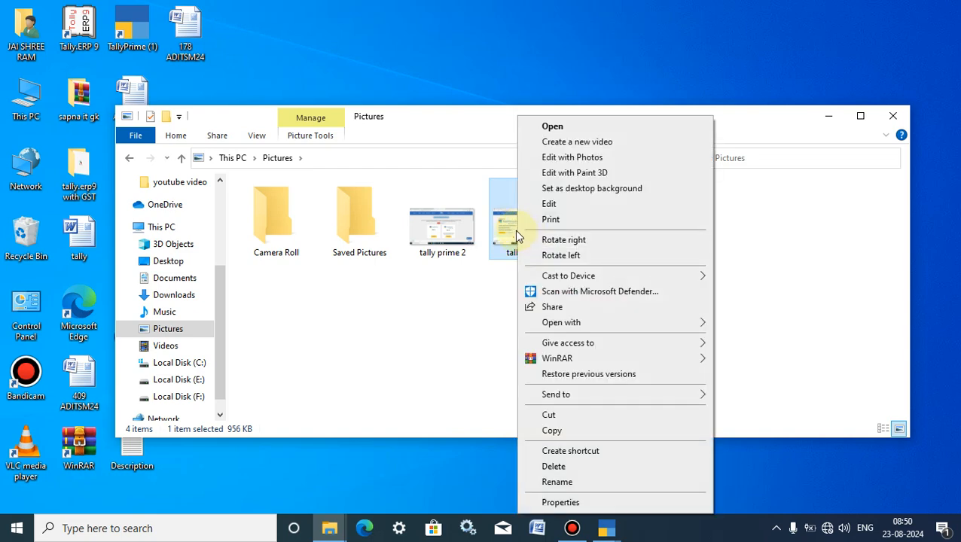
left_click(551, 205)
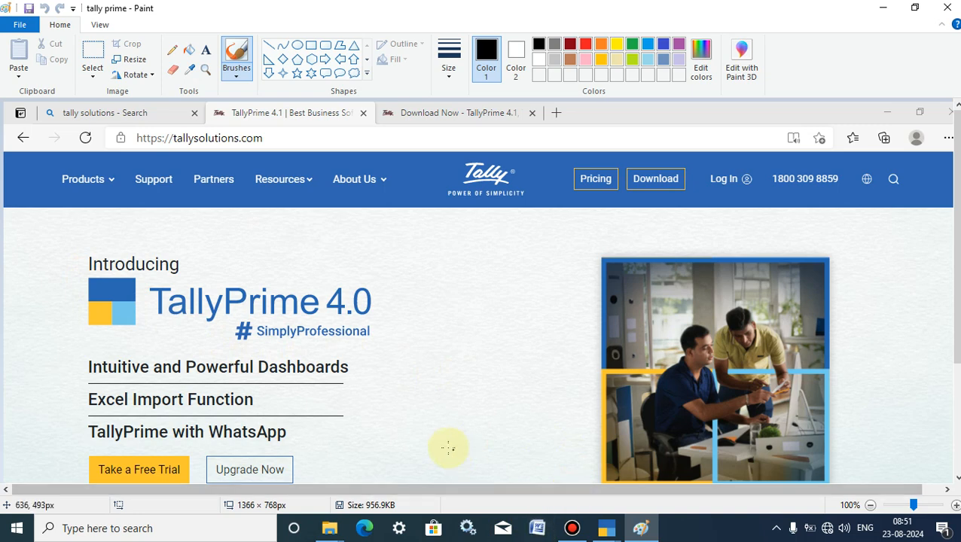
- Crop the screenshot to the "Introducing TallyPrime 4.0" logo area, about 423 × 143 px
left_click(91, 51)
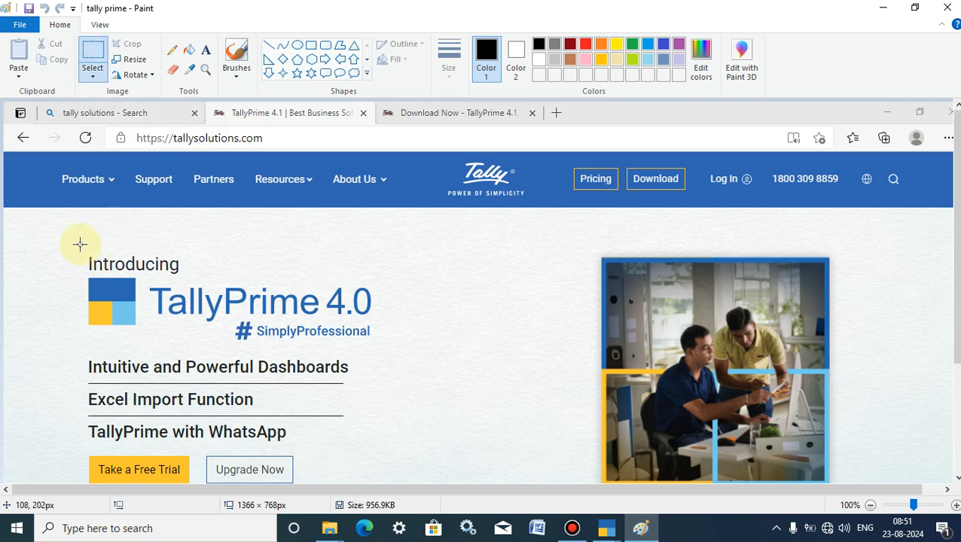
left_click_drag(81, 243, 378, 344)
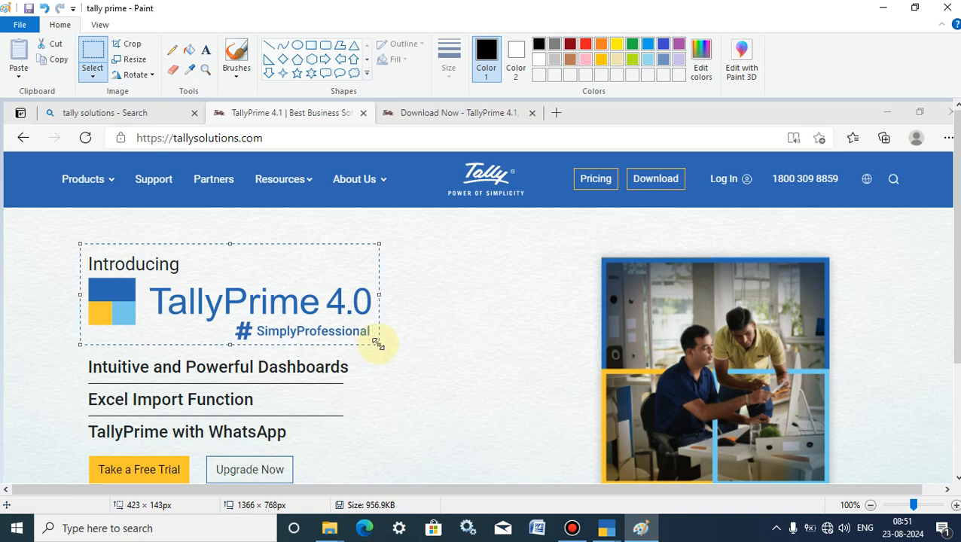
left_click(131, 47)
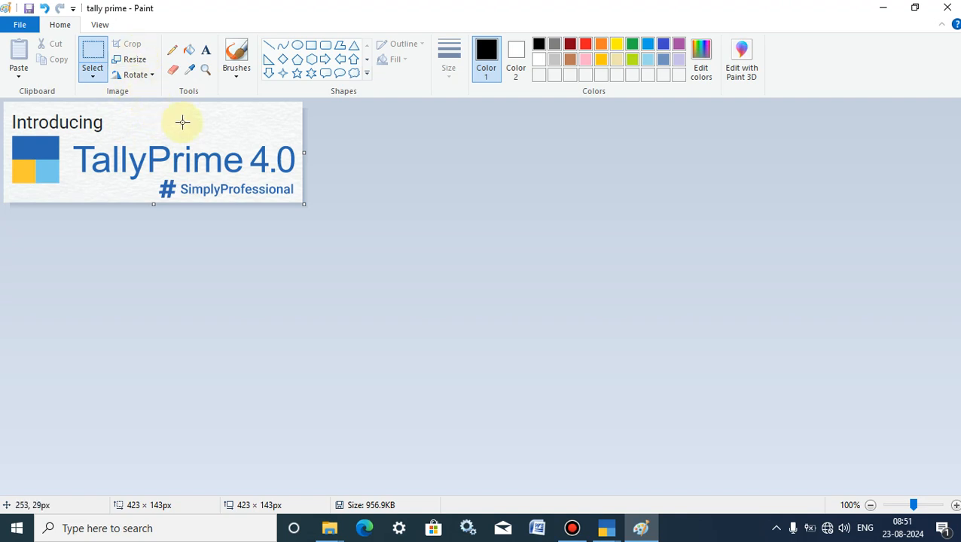
key("ctrl+w")
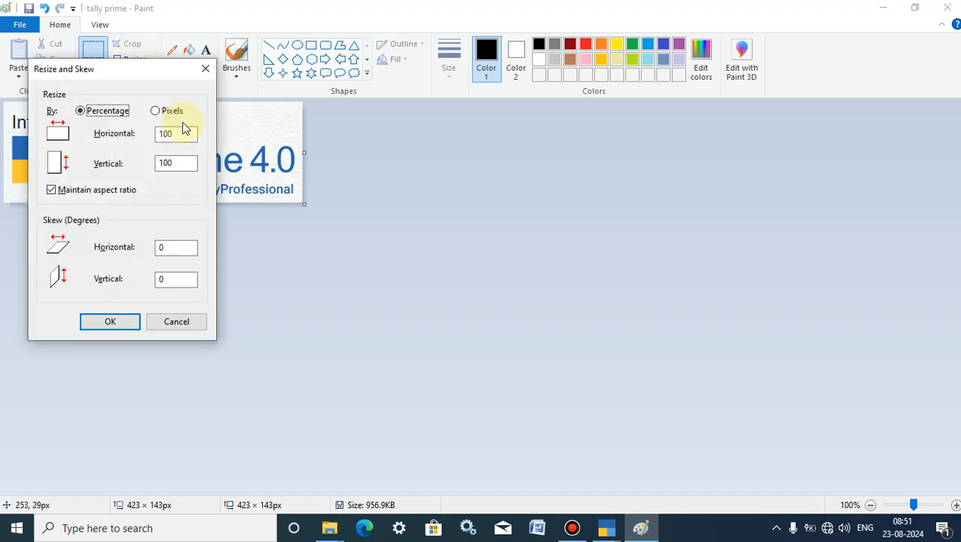
left_click(209, 69)
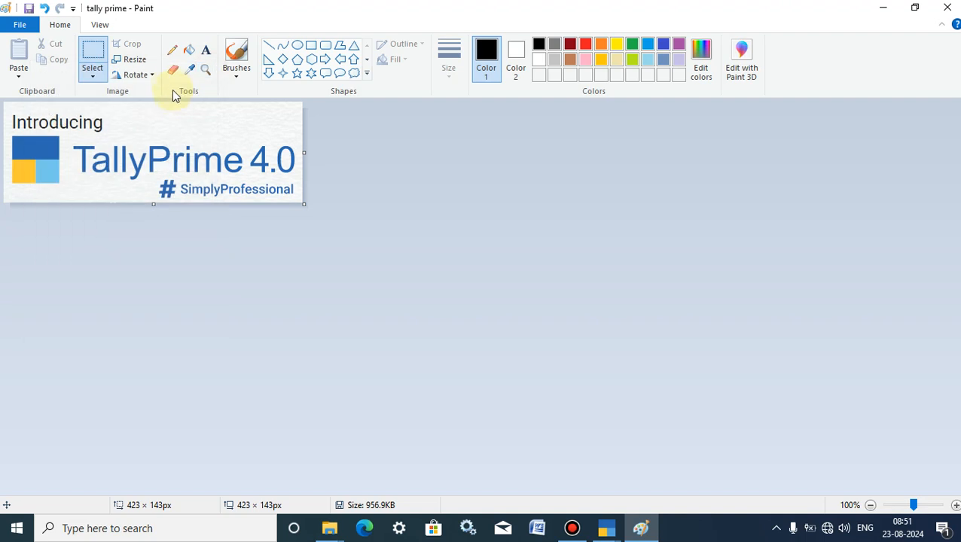
left_click(135, 60)
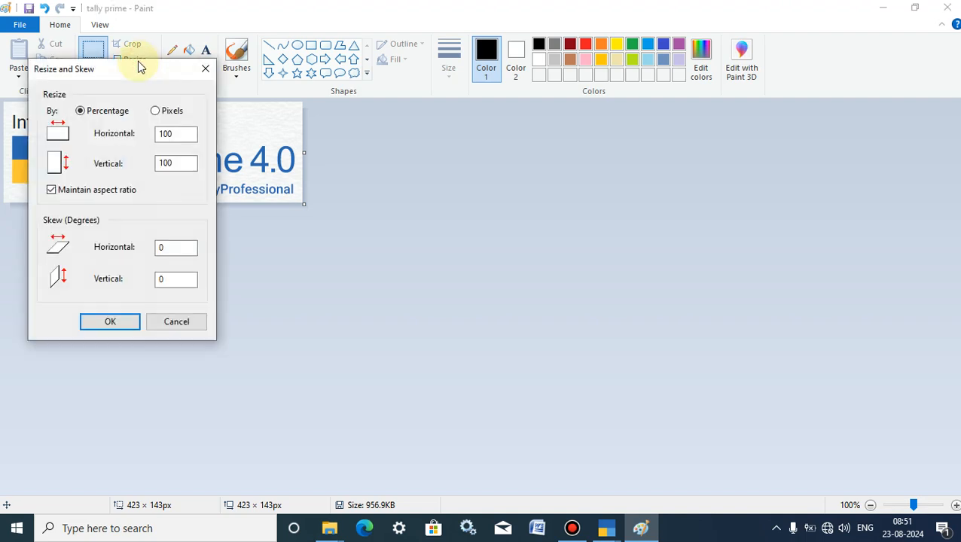
left_click(205, 70)
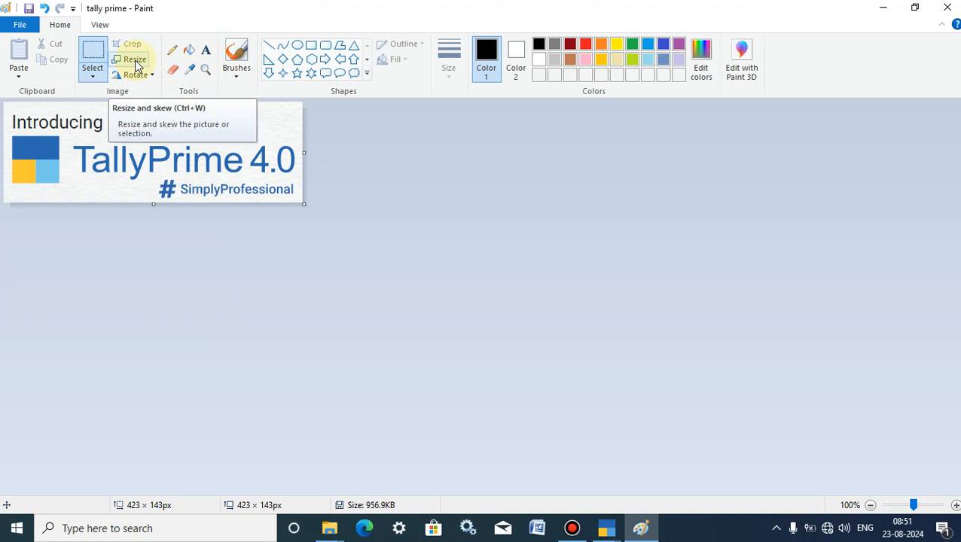
- Switch the logo's resizing to pixels and try 96 horizontal and 80 vertical with the aspect ratio maintained
left_click(137, 67)
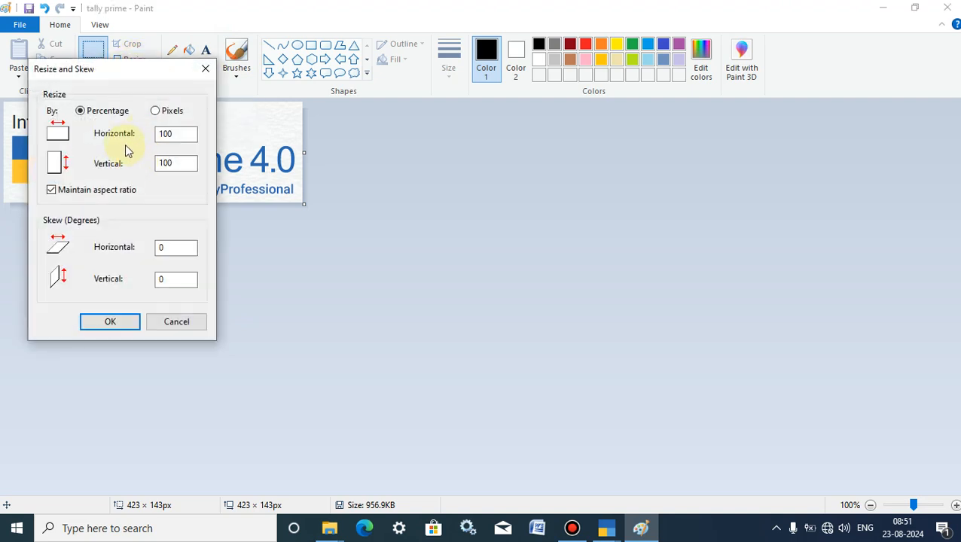
left_click(155, 112)
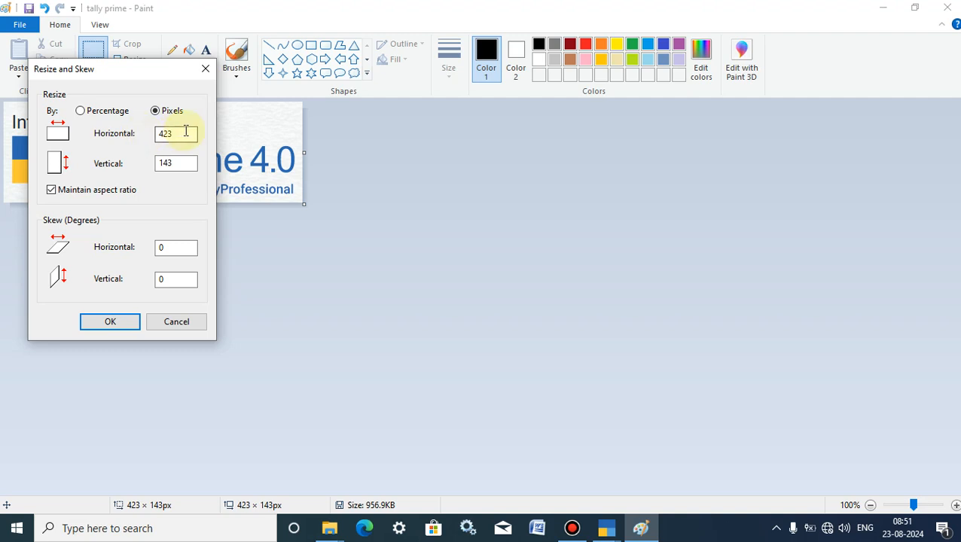
left_click(182, 137)
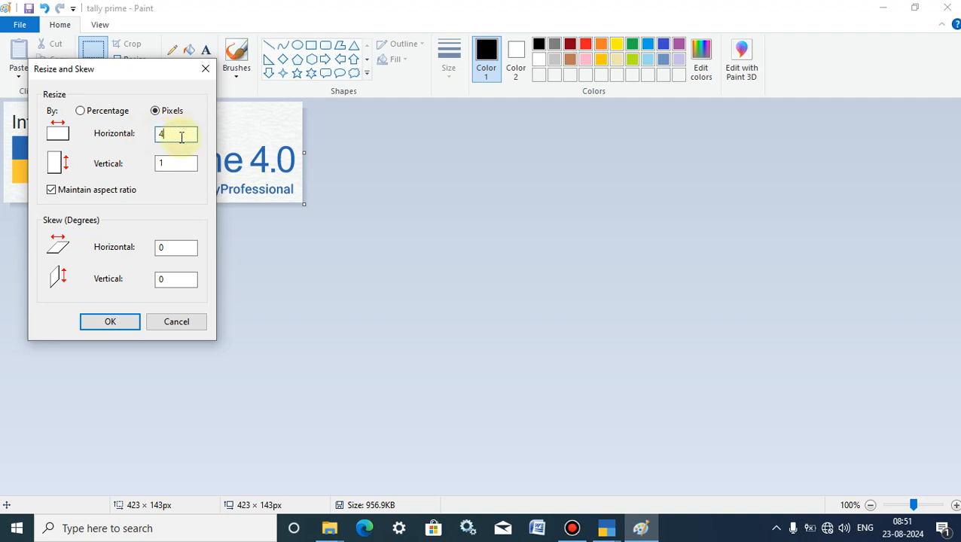
type("96")
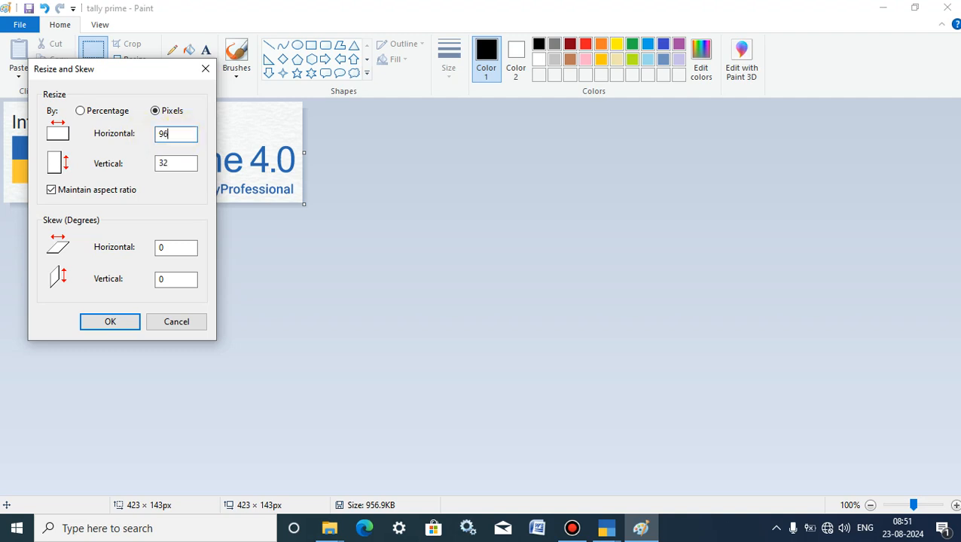
left_click(180, 166)
type("80")
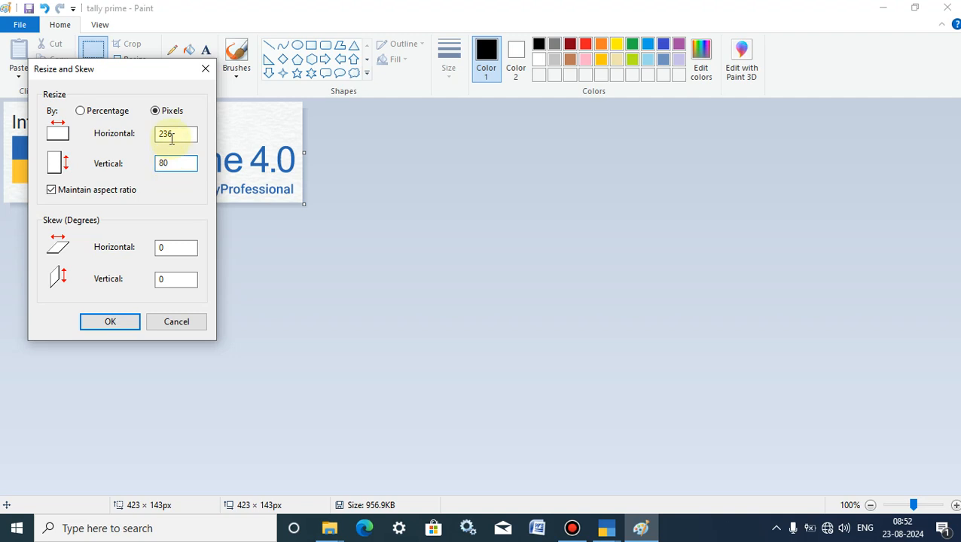
left_click(174, 133)
left_click(174, 161)
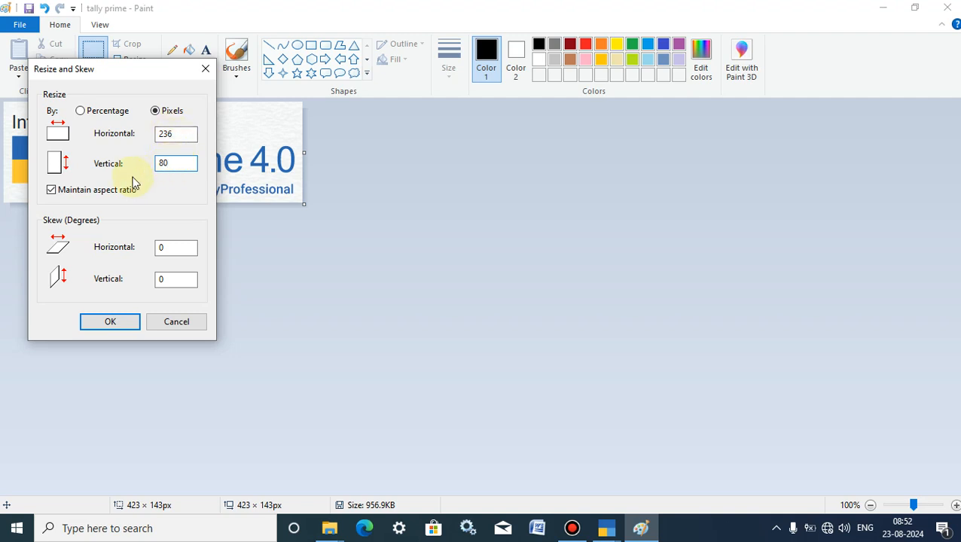
- Turn off Maintain aspect ratio and resize the logo to 96 pixels horizontally by 80 pixels vertically
left_click(51, 190)
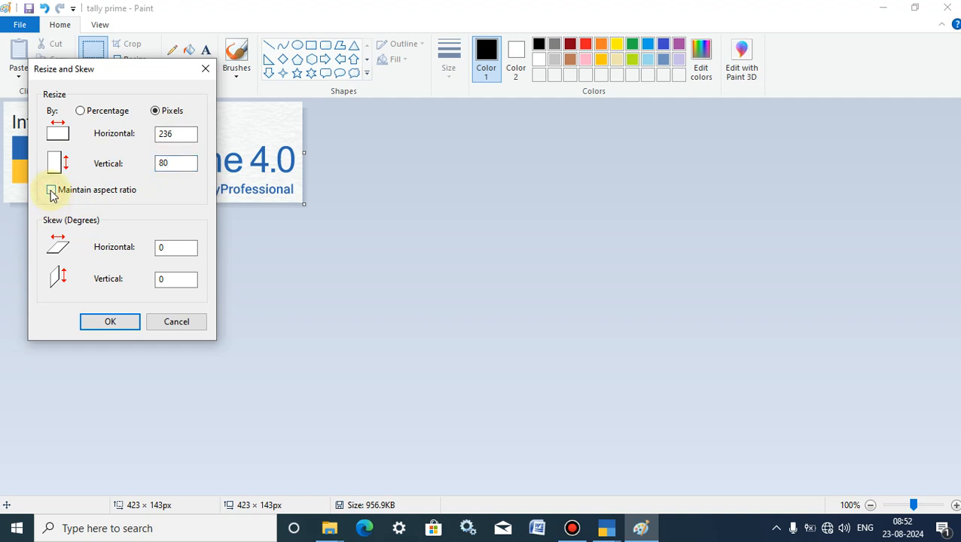
left_click(175, 132)
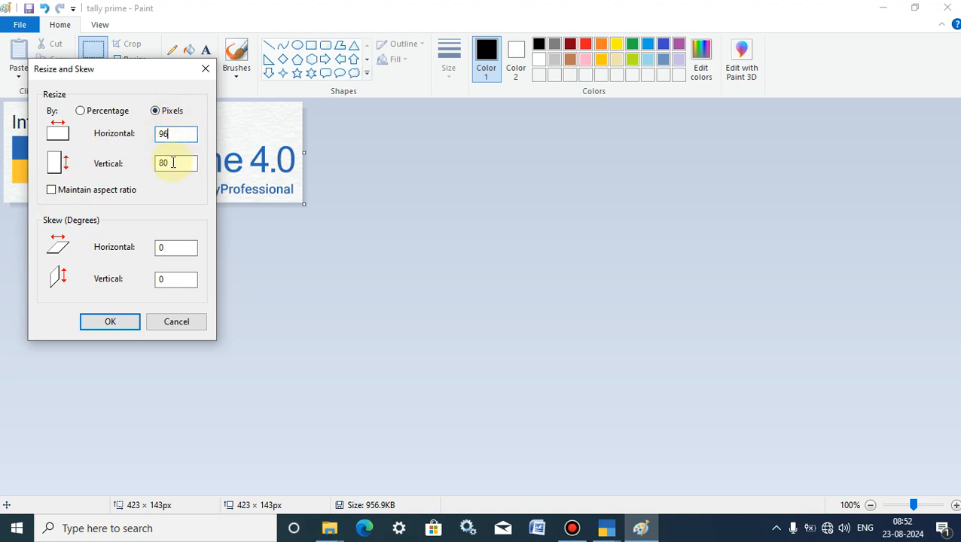
double_click(171, 163)
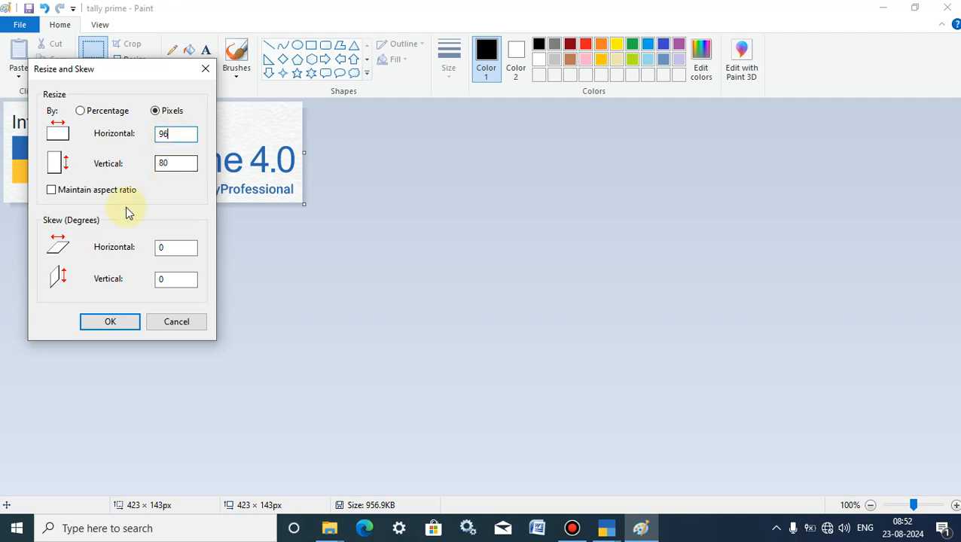
left_click(180, 134)
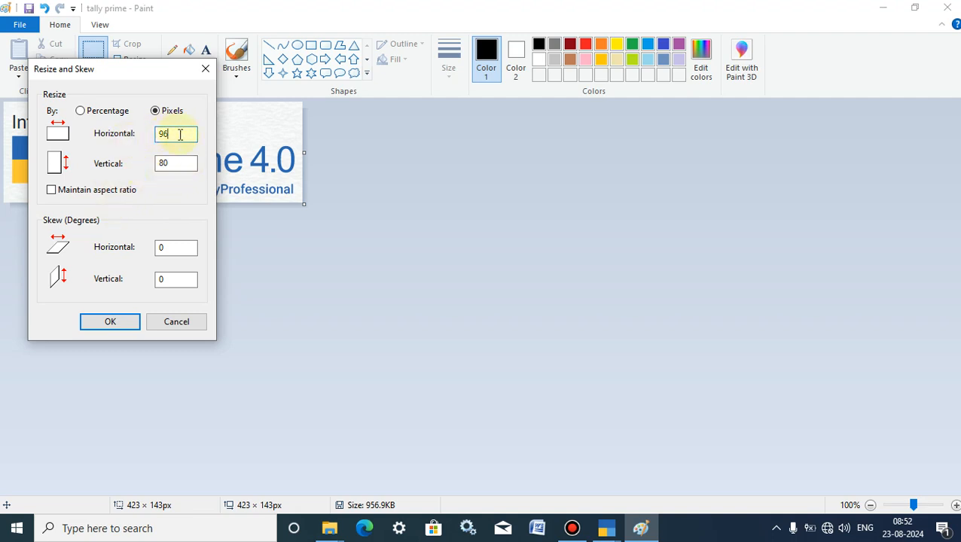
double_click(173, 164)
left_click(172, 167)
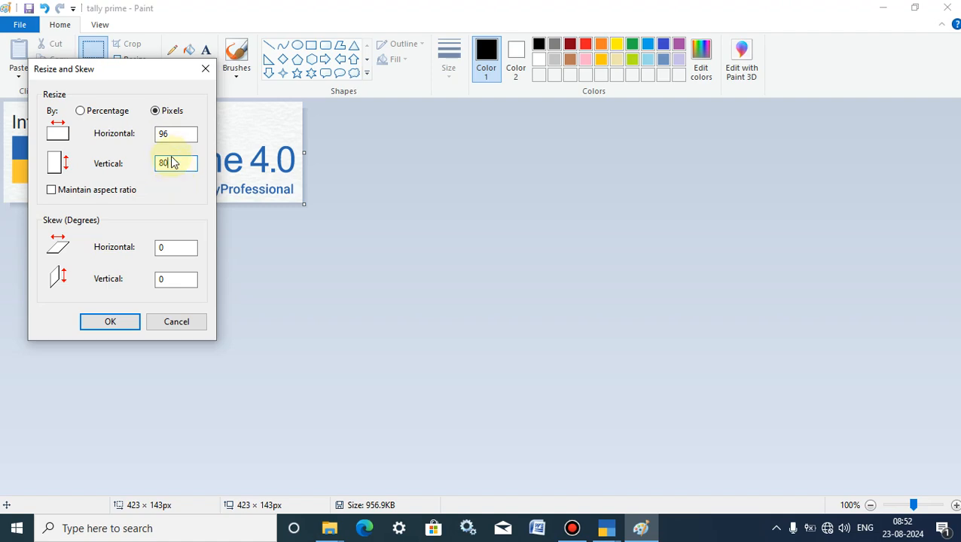
left_click(167, 115)
left_click(171, 136)
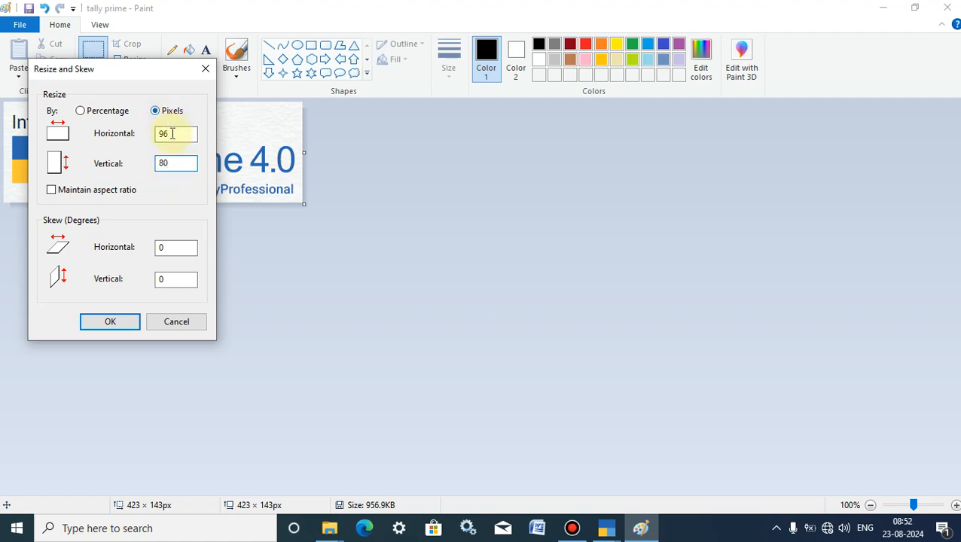
left_click(172, 163)
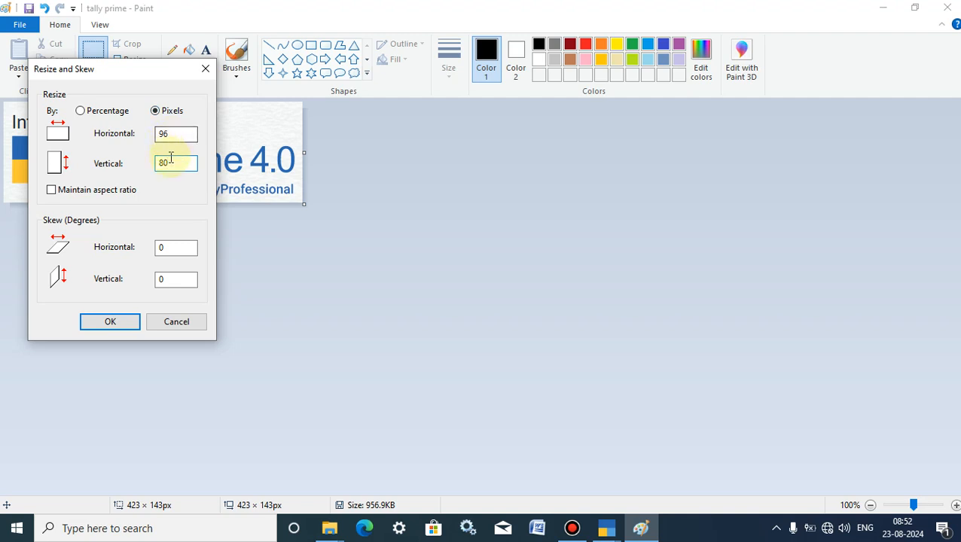
left_click(112, 325)
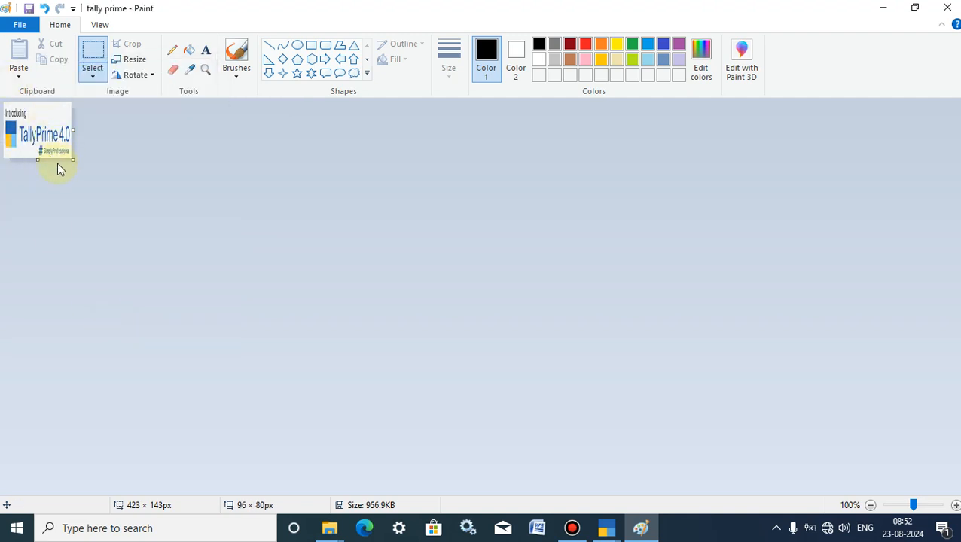
- Start saving a copy of the resized image to Local Disk (F:) under the file name "logo"
left_click(21, 25)
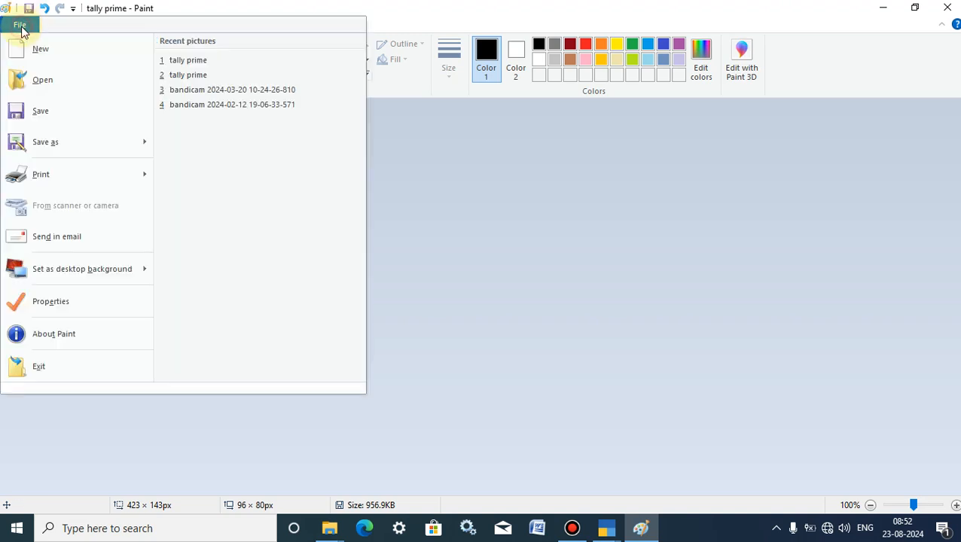
left_click(35, 147)
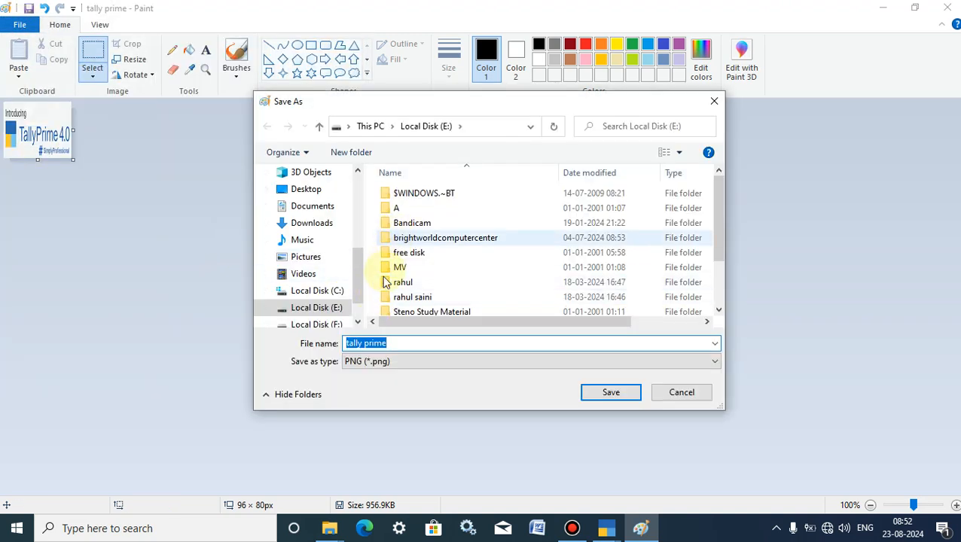
left_click_drag(356, 270, 357, 280)
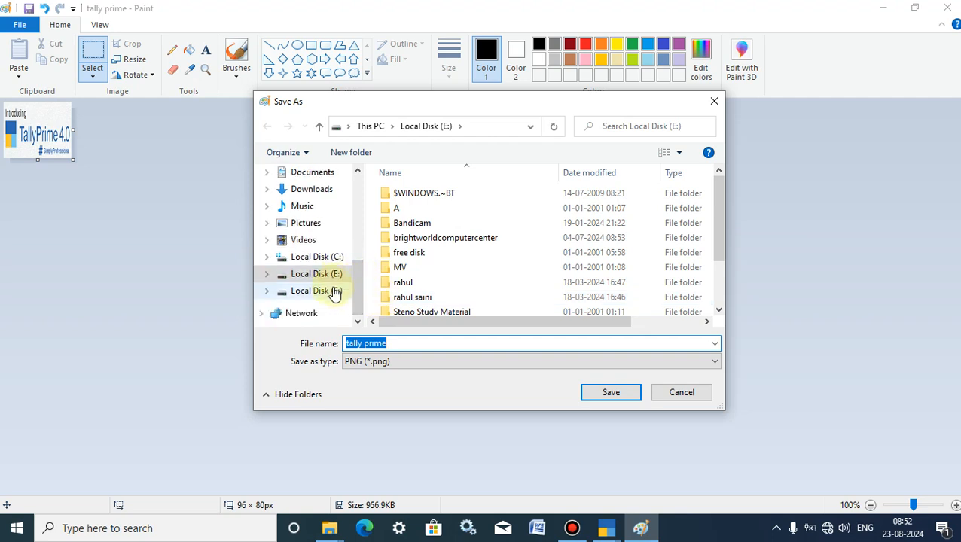
left_click(328, 291)
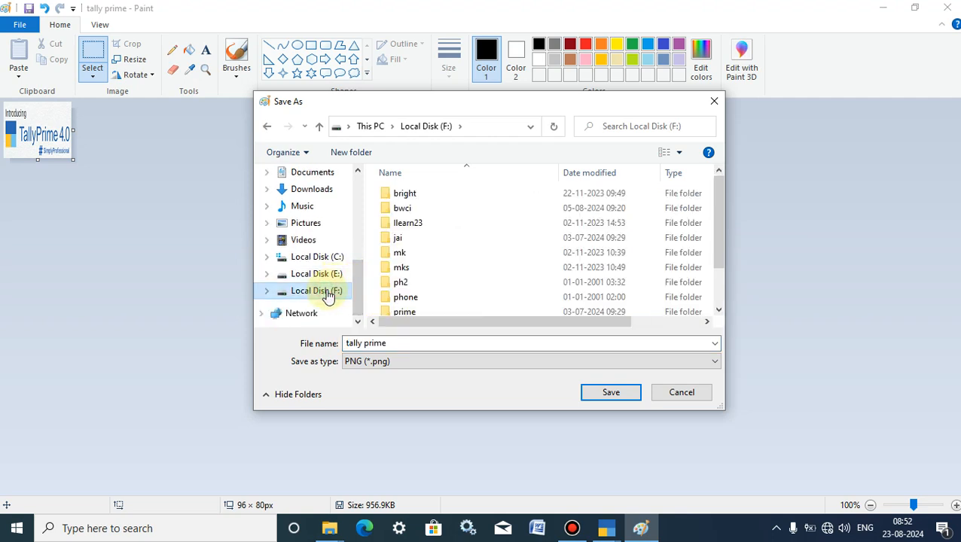
left_click(366, 346)
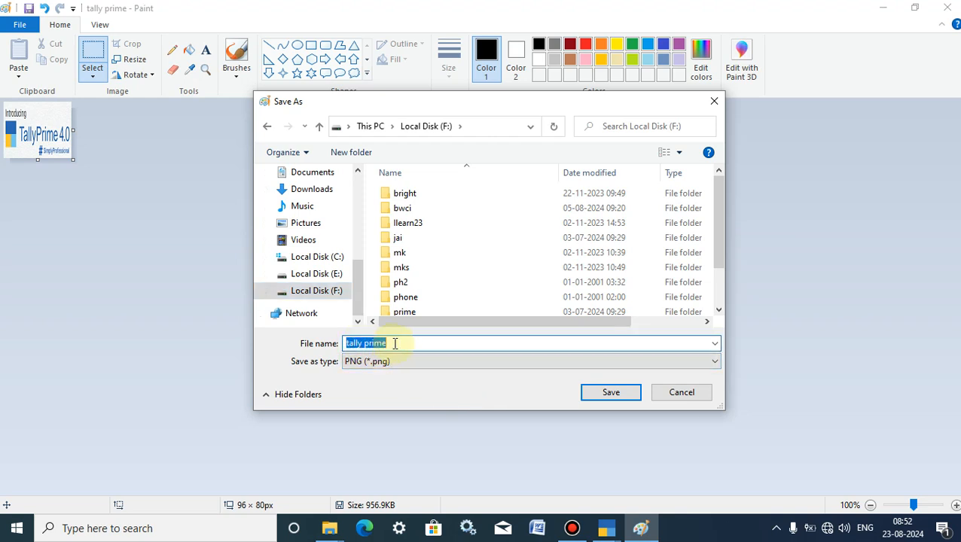
key("BackSpace")
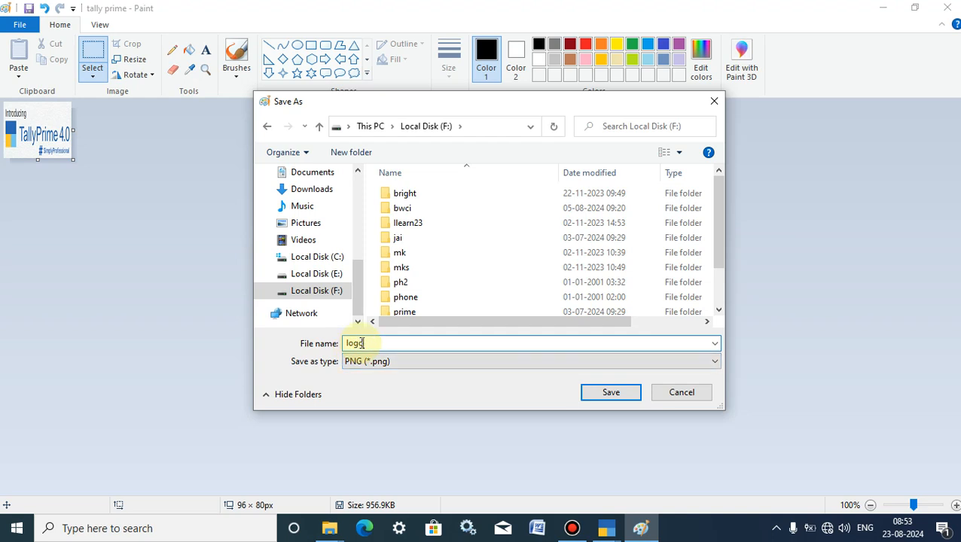
left_click_drag(367, 343, 332, 342)
- Choose the JPEG file type for the logo and save it, accepting the loss of transparency
left_click(367, 362)
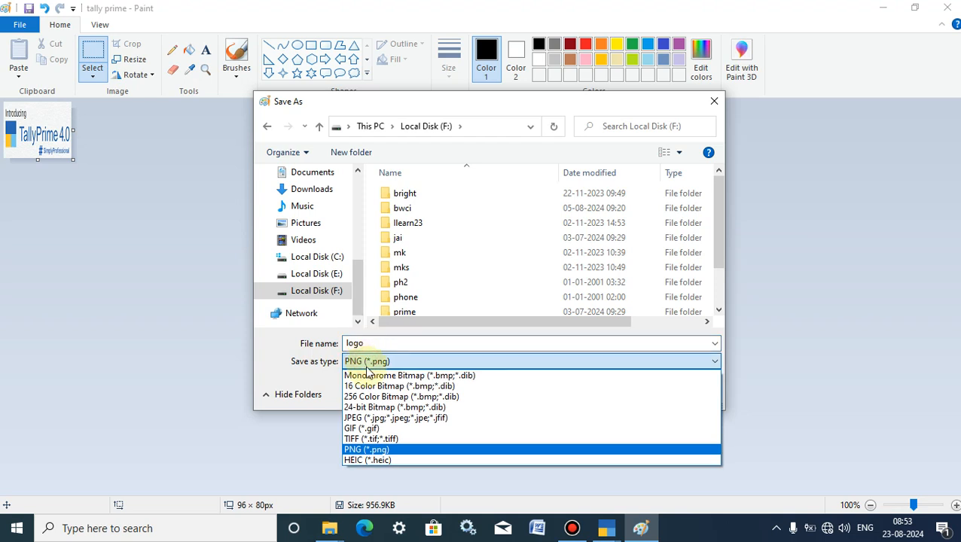
left_click(358, 418)
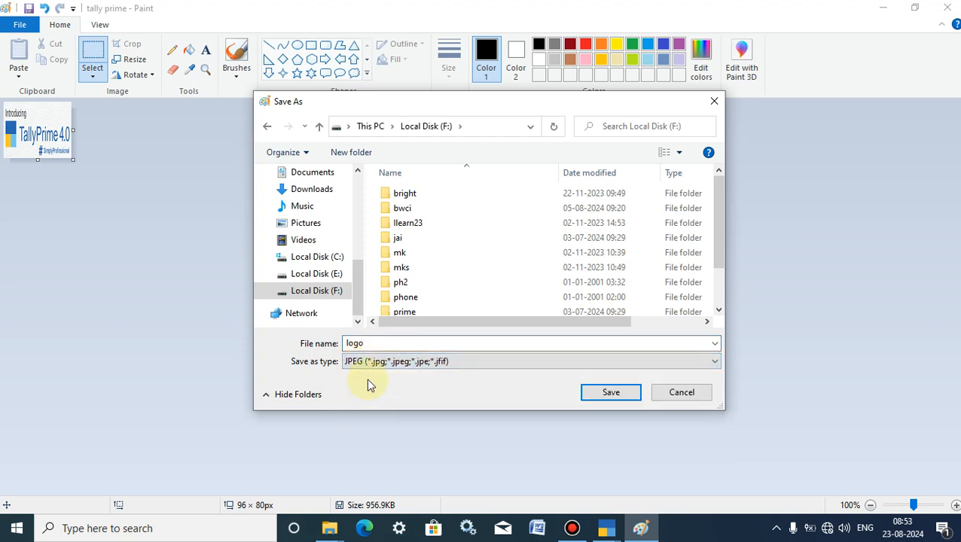
left_click(398, 362)
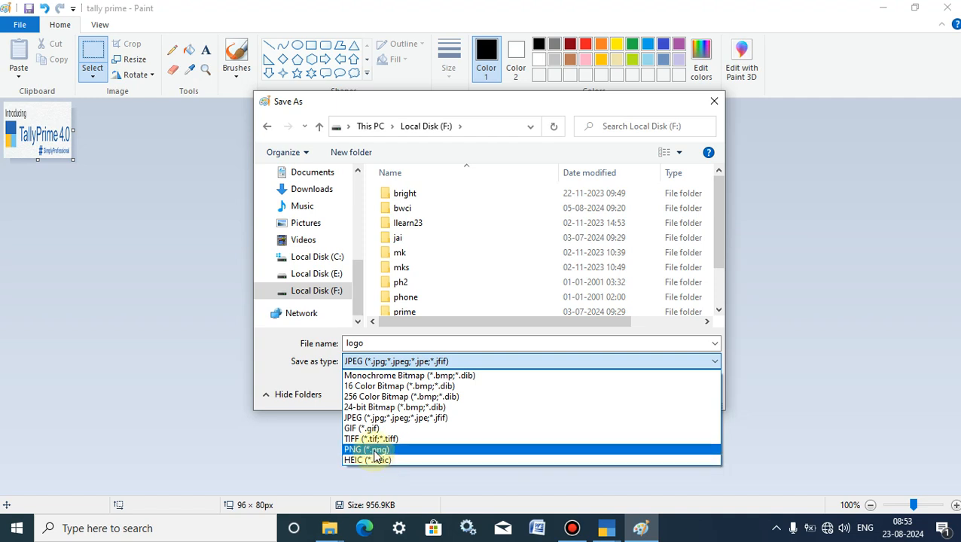
left_click(361, 419)
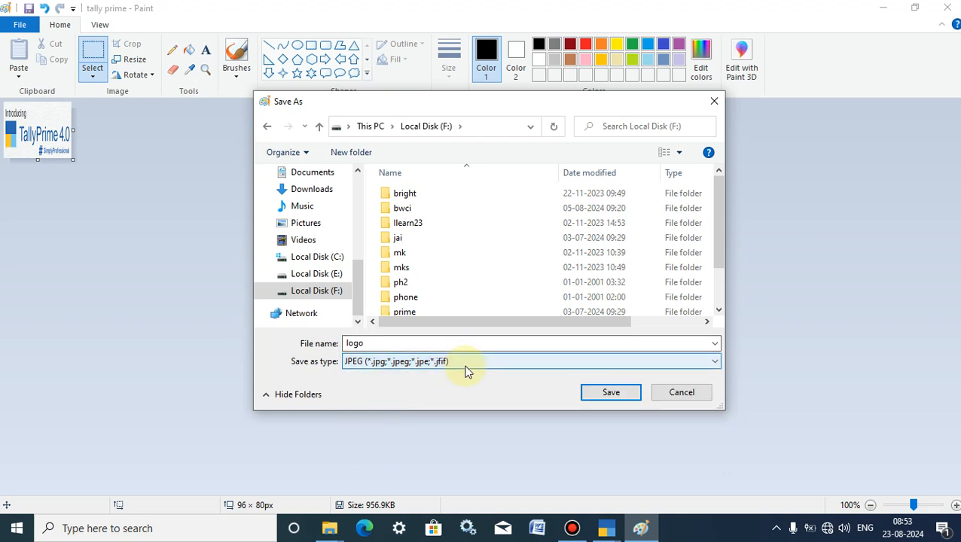
left_click(604, 399)
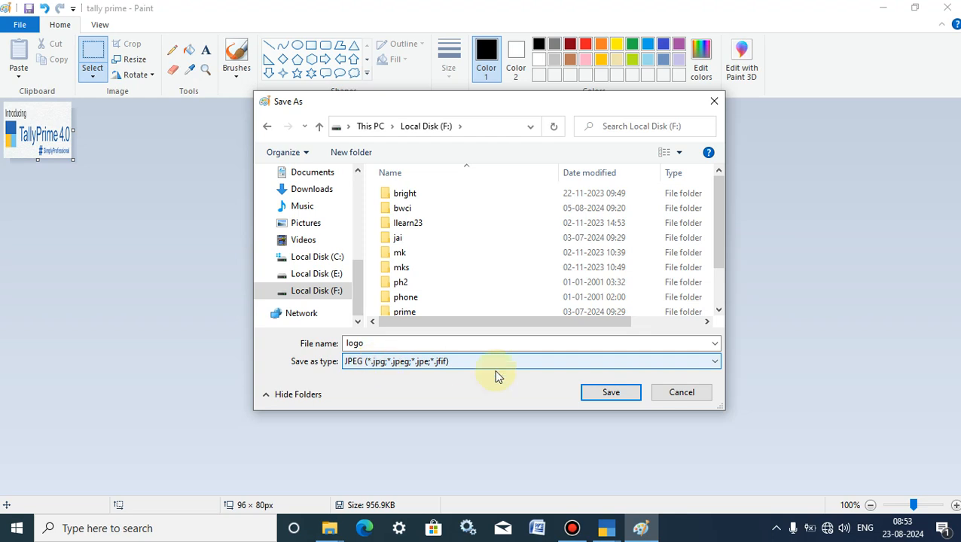
left_click(622, 399)
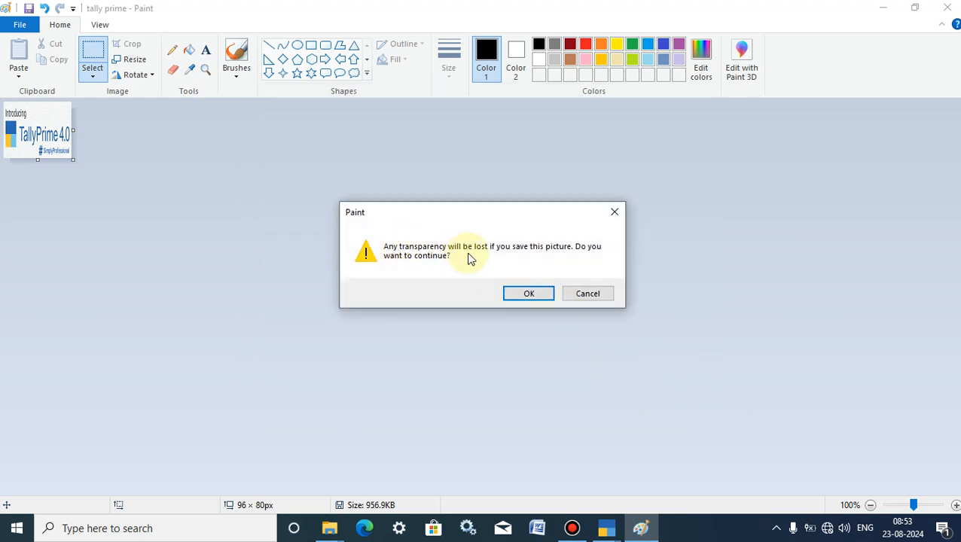
left_click(514, 293)
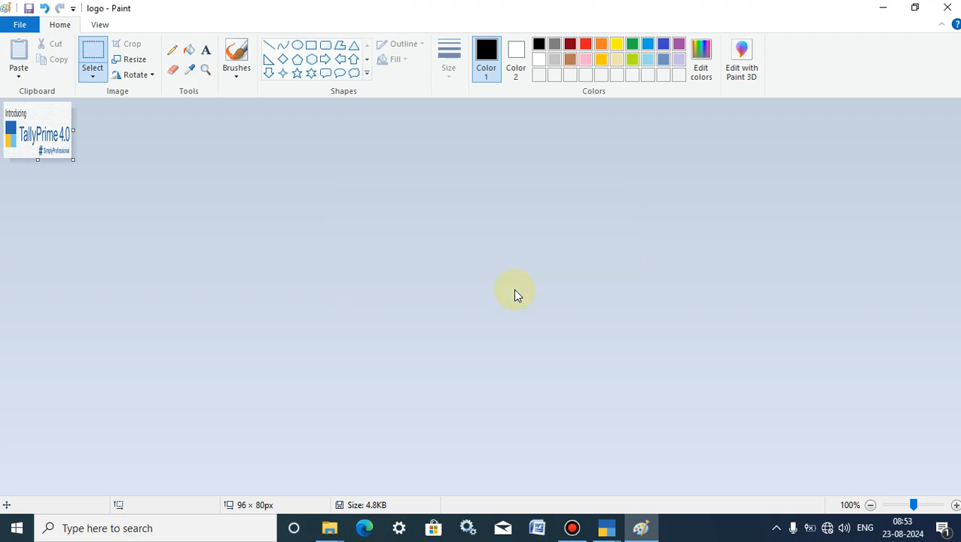
- Close Paint and the remaining open window, and switch to TallyPrime
left_click(947, 7)
left_click(893, 116)
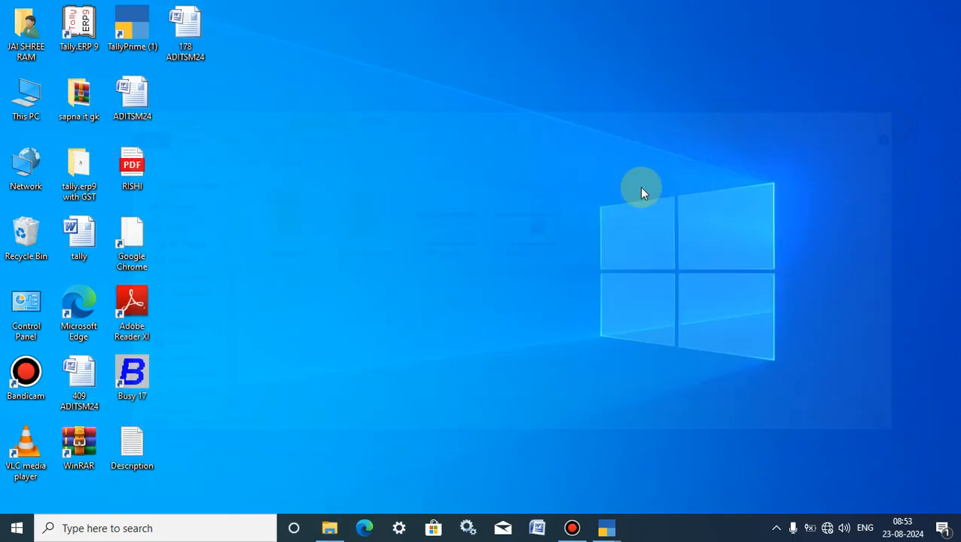
left_click(617, 516)
left_click(550, 493)
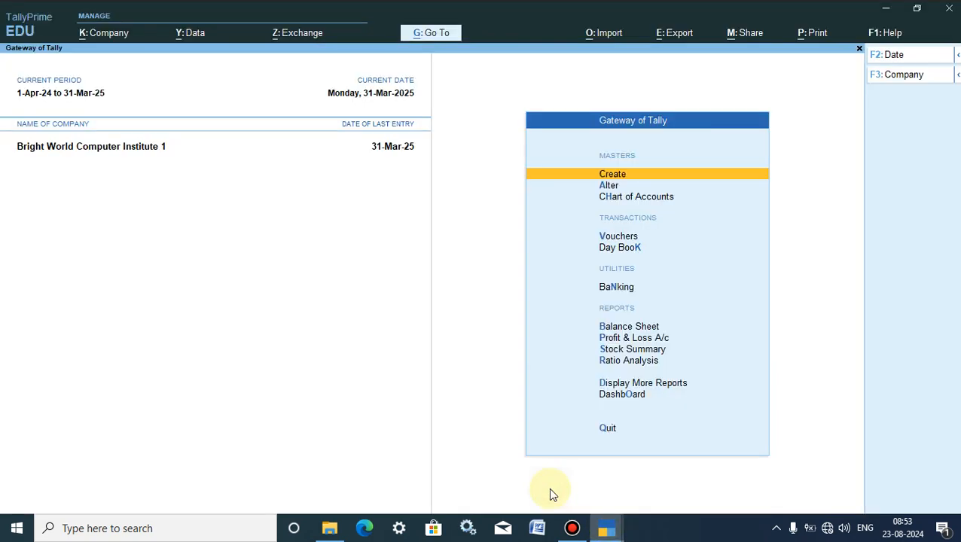
- Open voucher entry and switch to a new voucher of type Sales
left_click(613, 233)
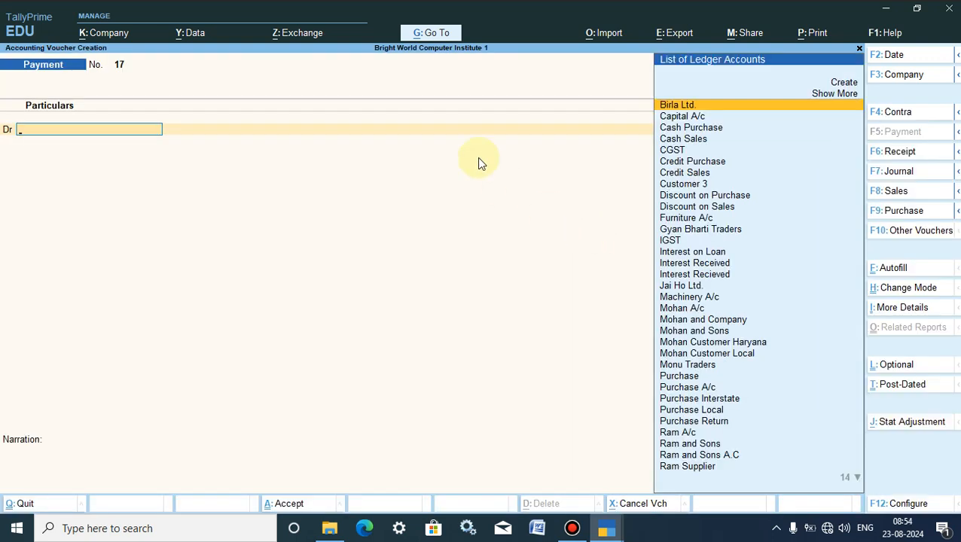
left_click(878, 192)
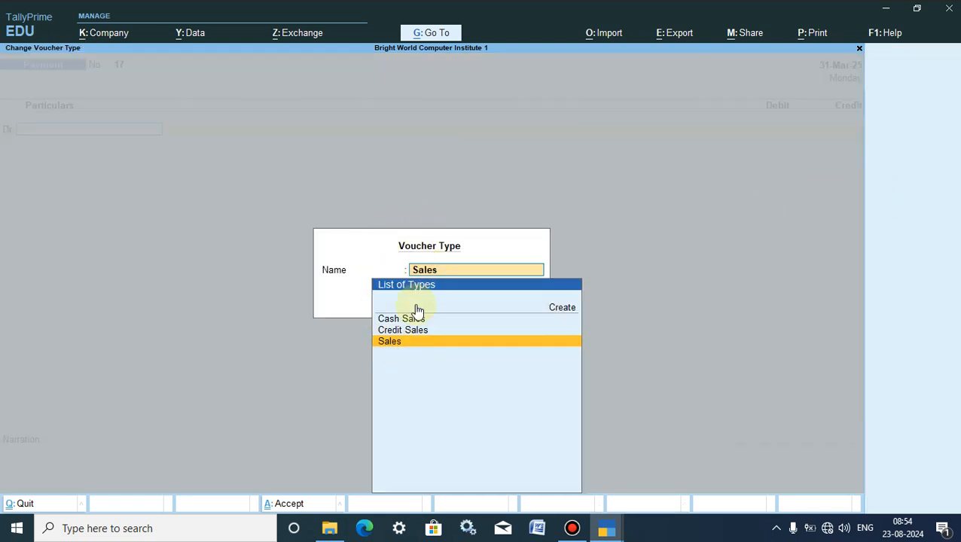
left_click(393, 345)
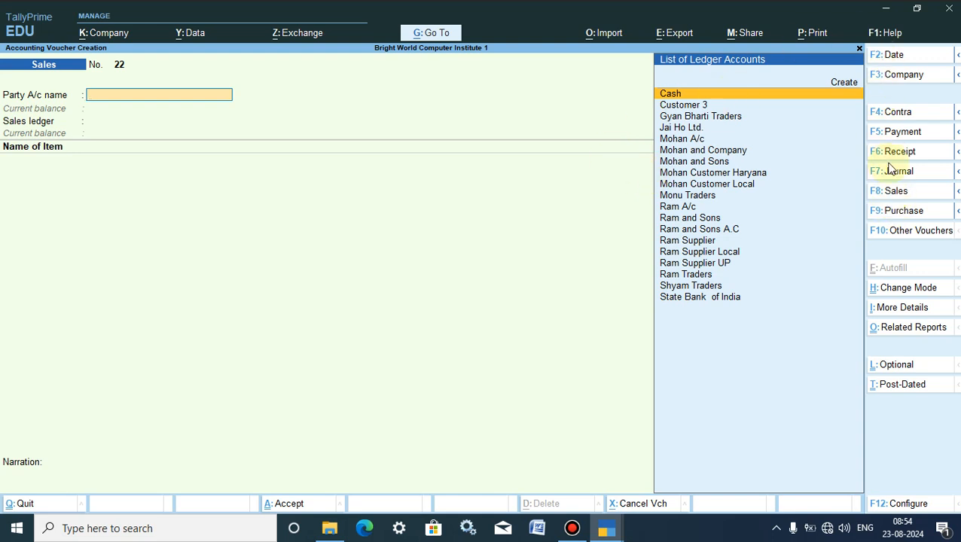
- Examine the company details block in the sales invoice's print preview, and return to the voucher
left_click(811, 34)
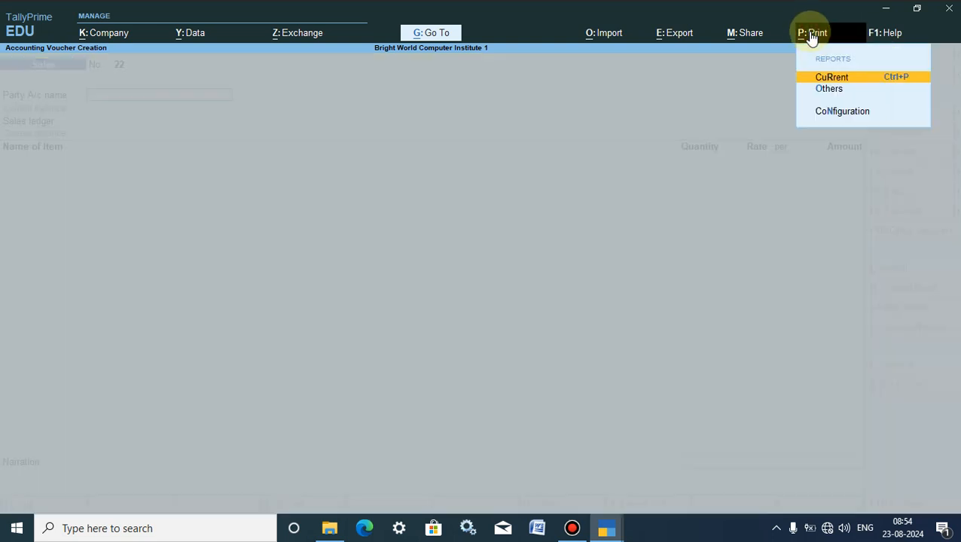
left_click(884, 82)
left_click(444, 329)
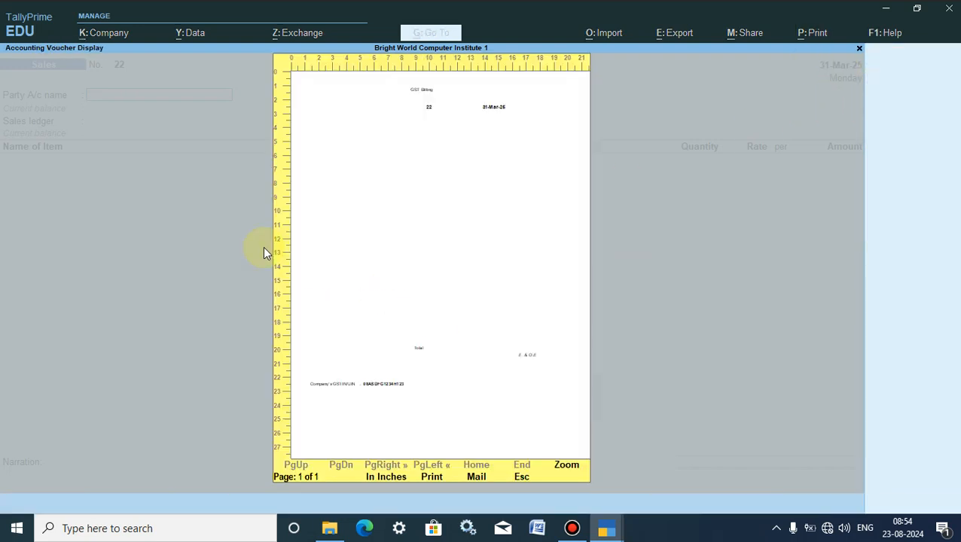
left_click(570, 463)
left_click(572, 465)
key("Escape")
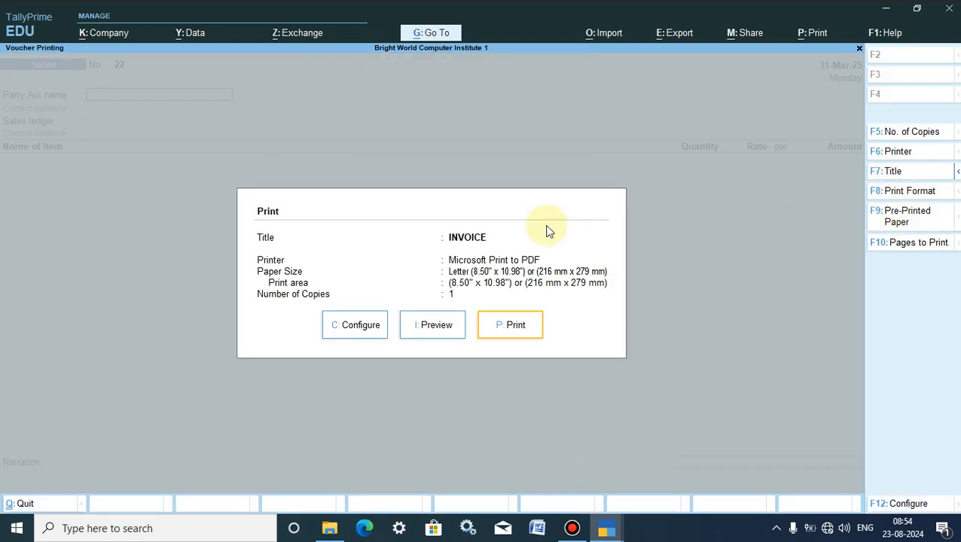
left_click(420, 326)
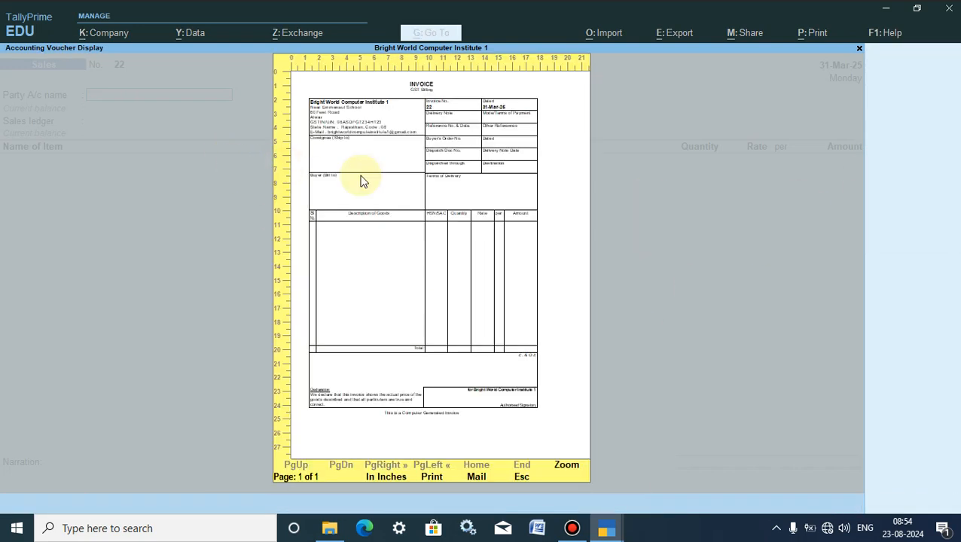
left_click(562, 473)
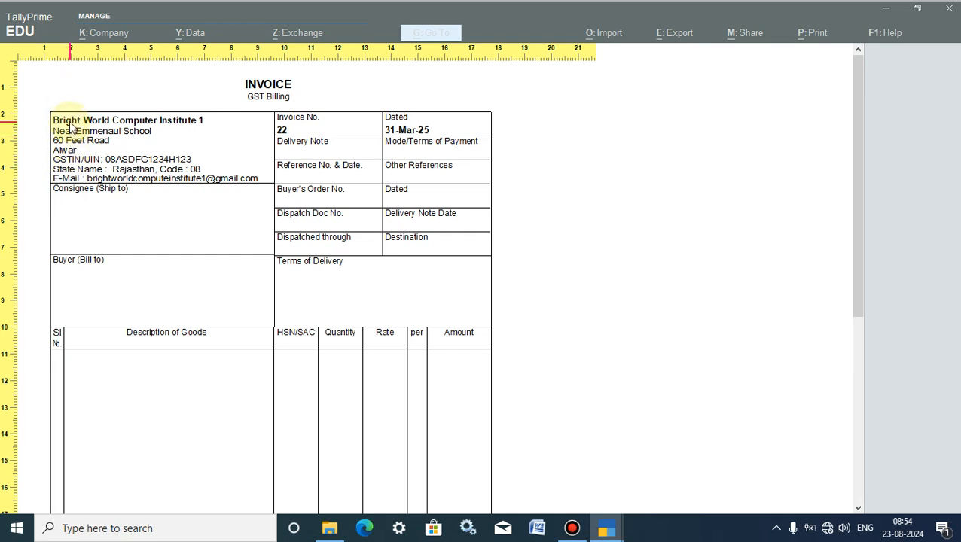
left_click(65, 180)
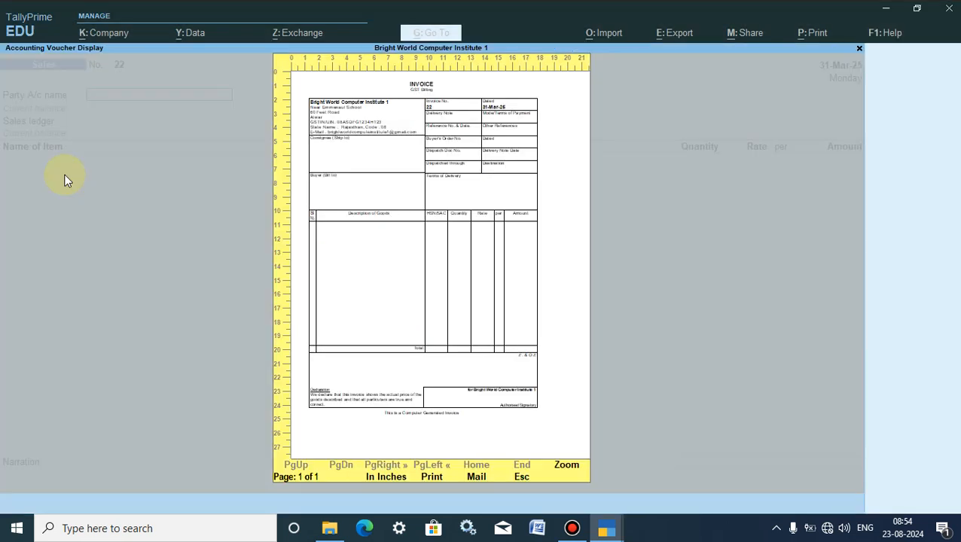
key("Escape")
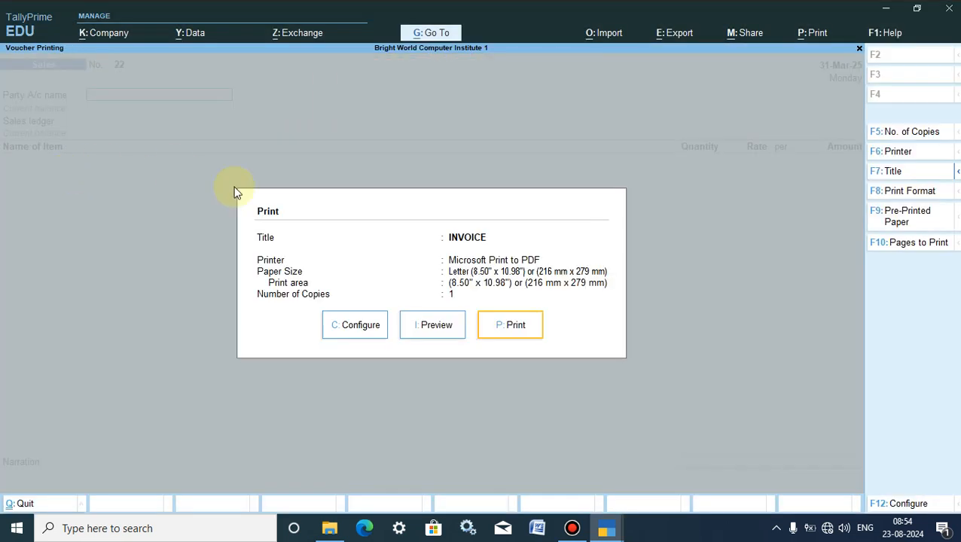
key("Escape")
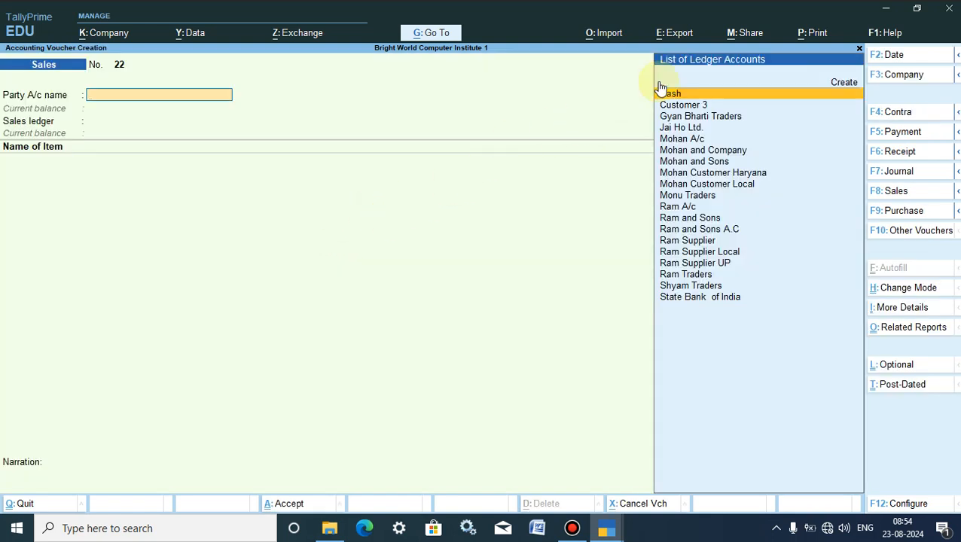
- In the print configuration, set Include company logo to Yes with F:\logo.jpg as the image file
left_click(806, 34)
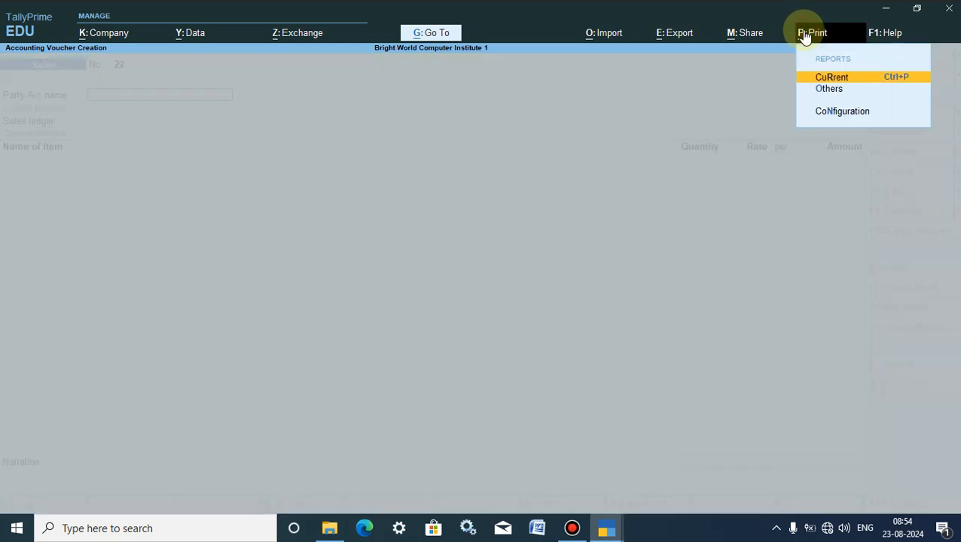
left_click(845, 113)
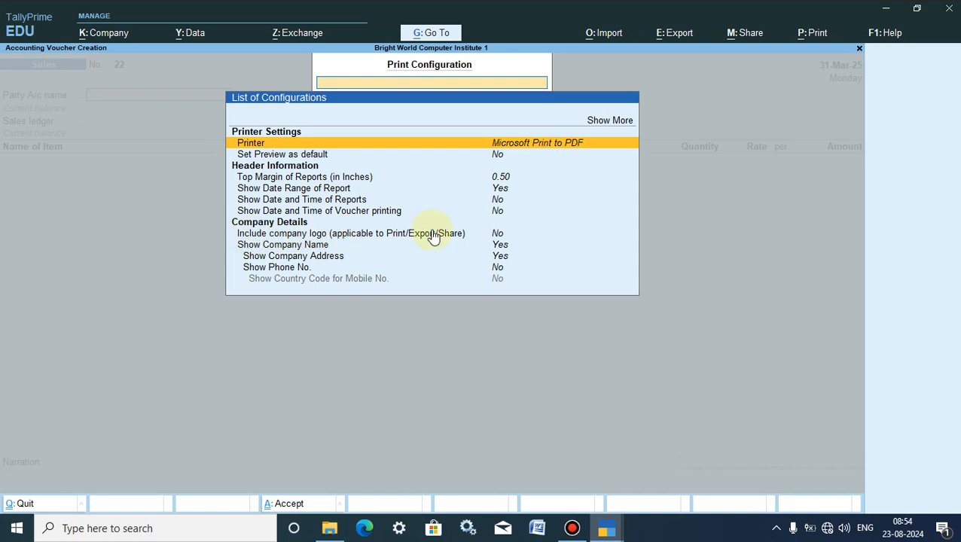
left_click(498, 240)
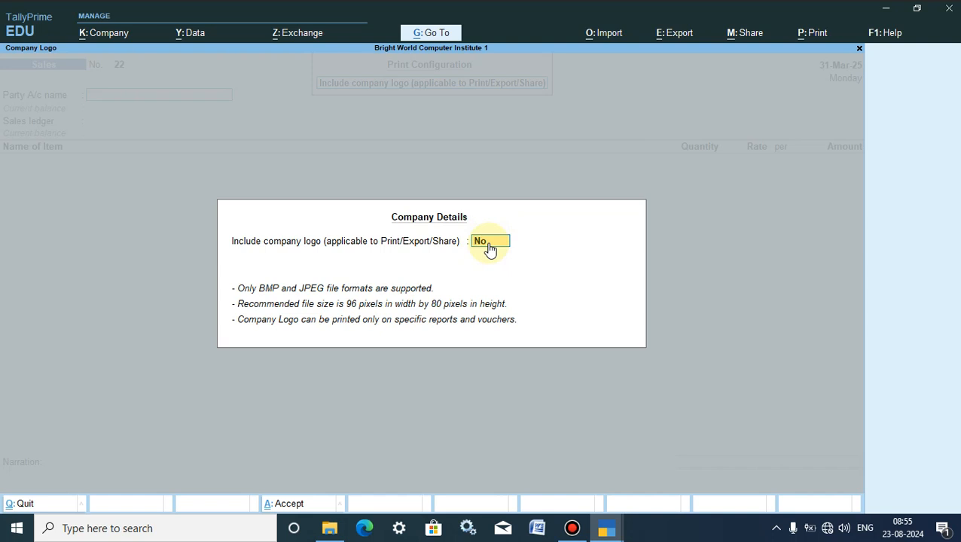
type("y")
key("Return")
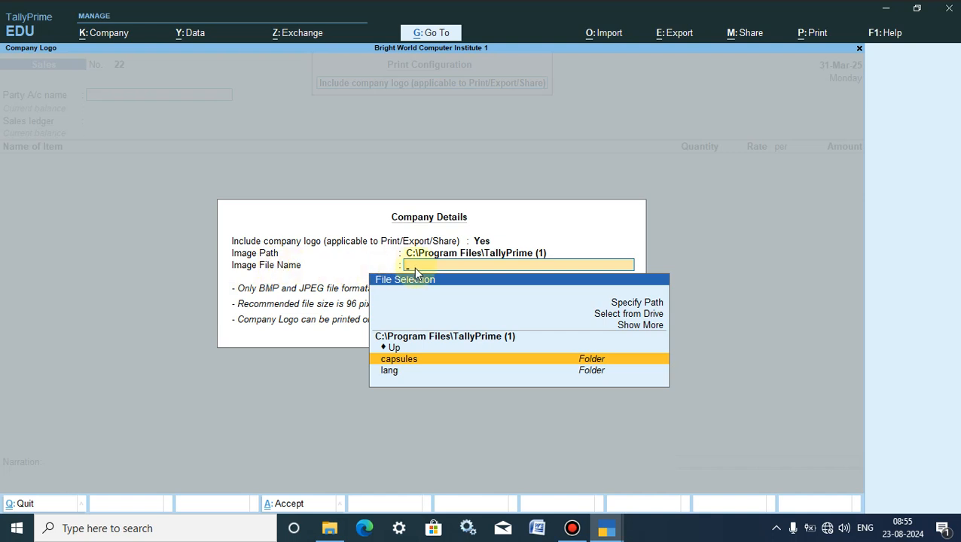
type("F:")
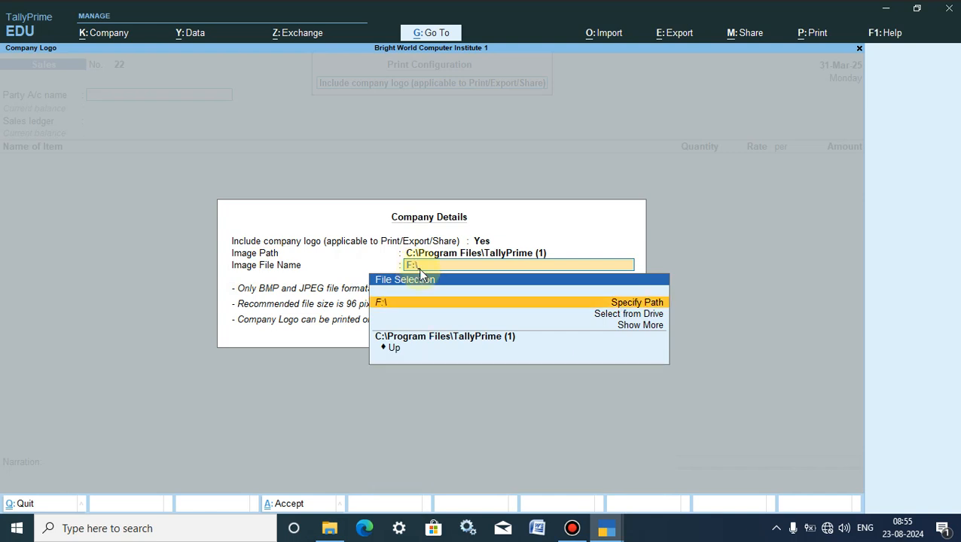
type("\\")
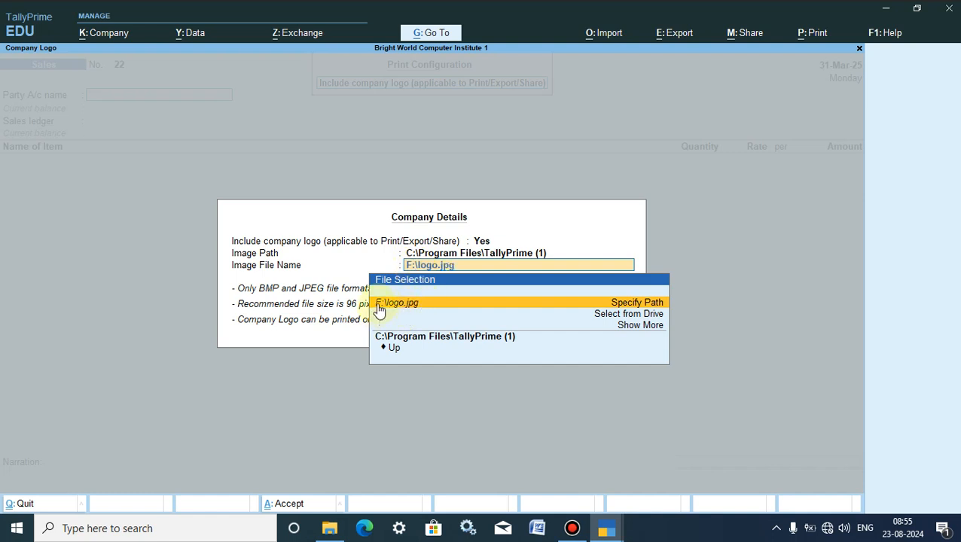
left_click(415, 303)
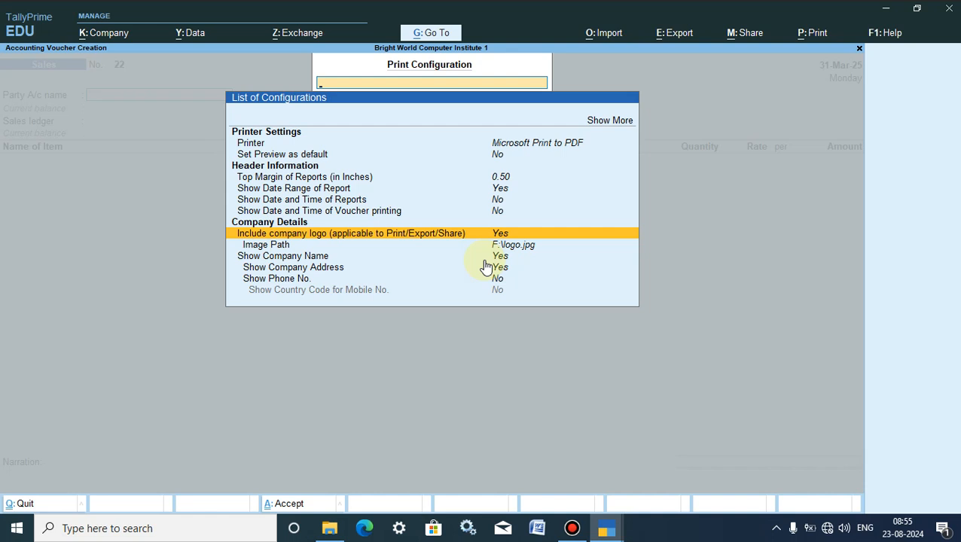
- Reselect logo.jpg from the F:\ drive as the company logo image and accept the print configuration
left_click(500, 235)
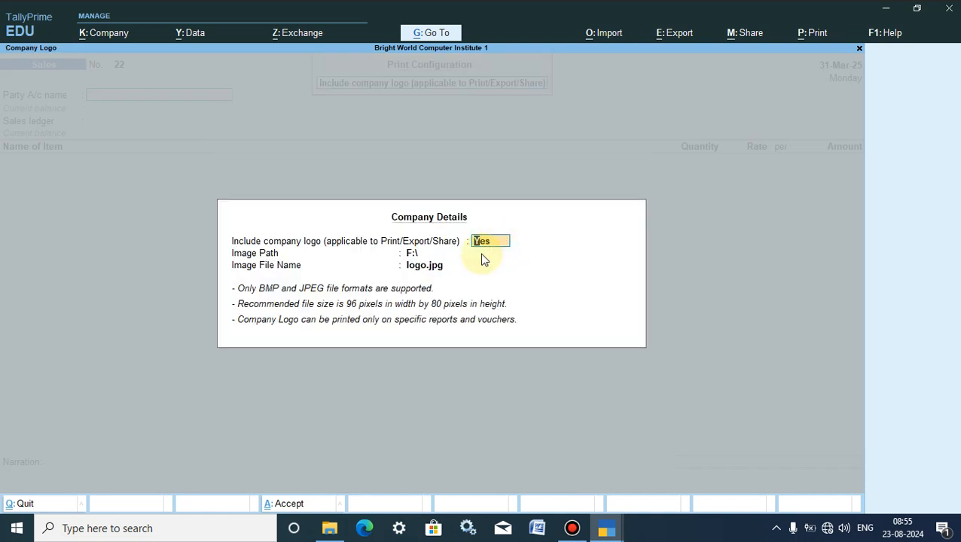
key("Return")
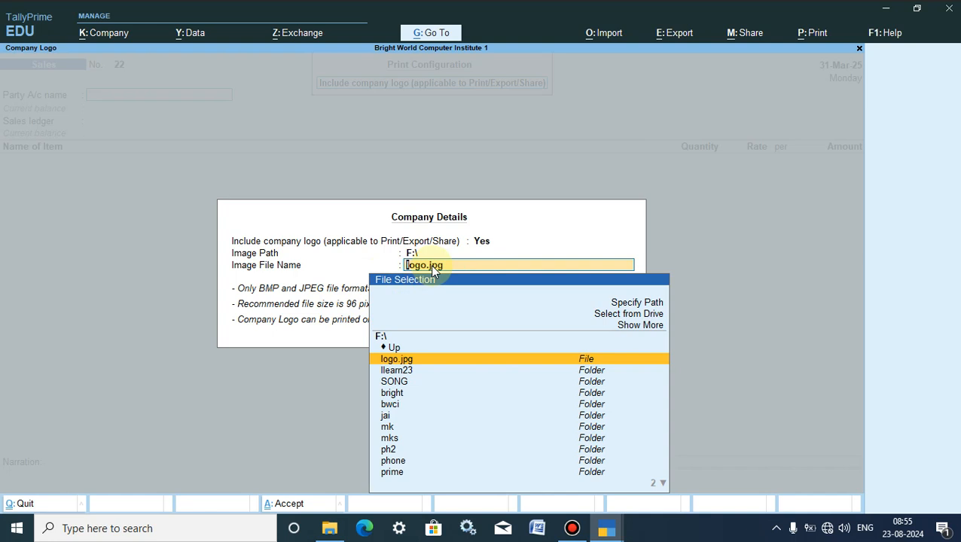
key("BackSpace")
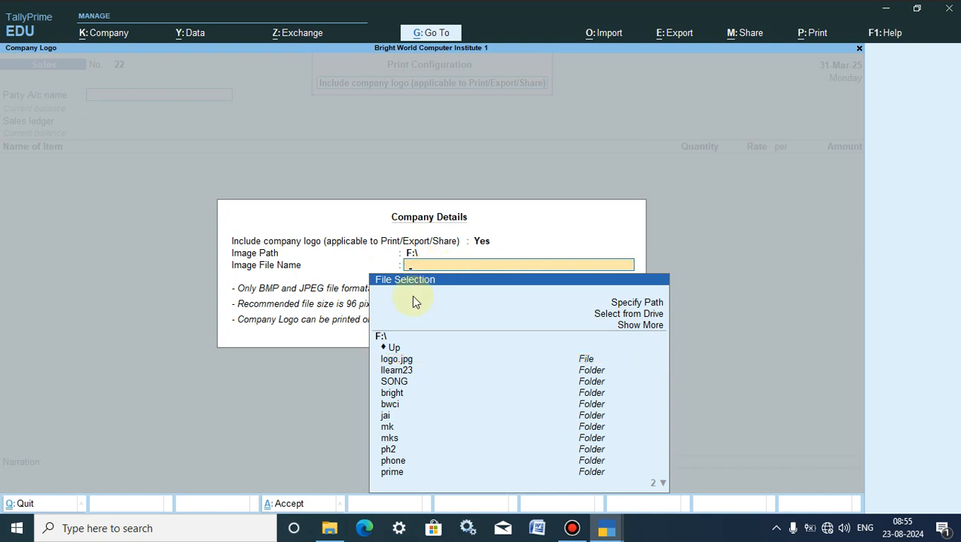
left_click(627, 314)
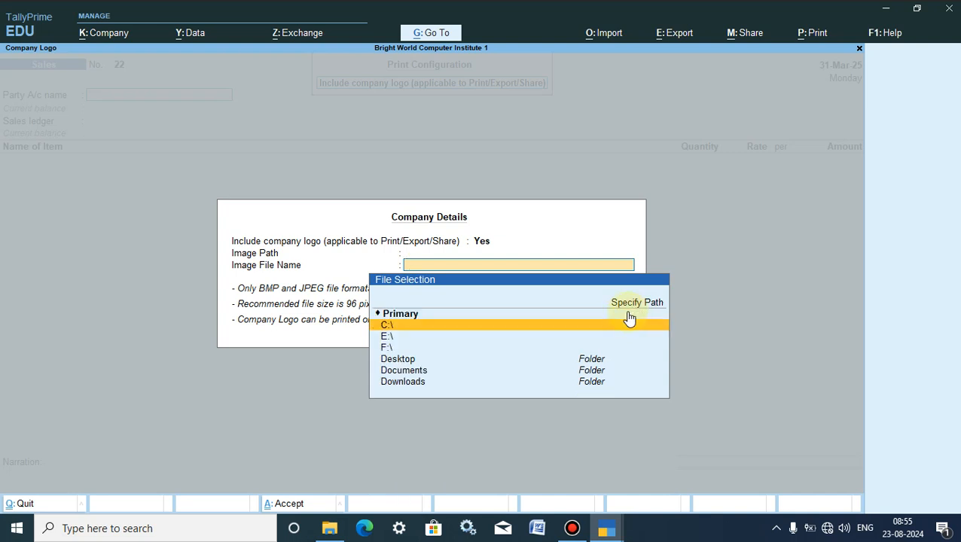
left_click(387, 348)
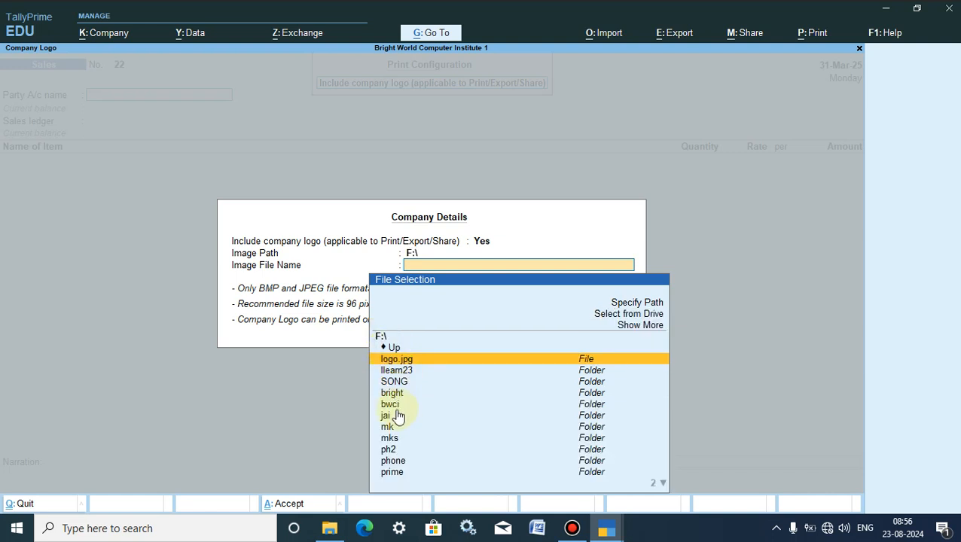
left_click(393, 361)
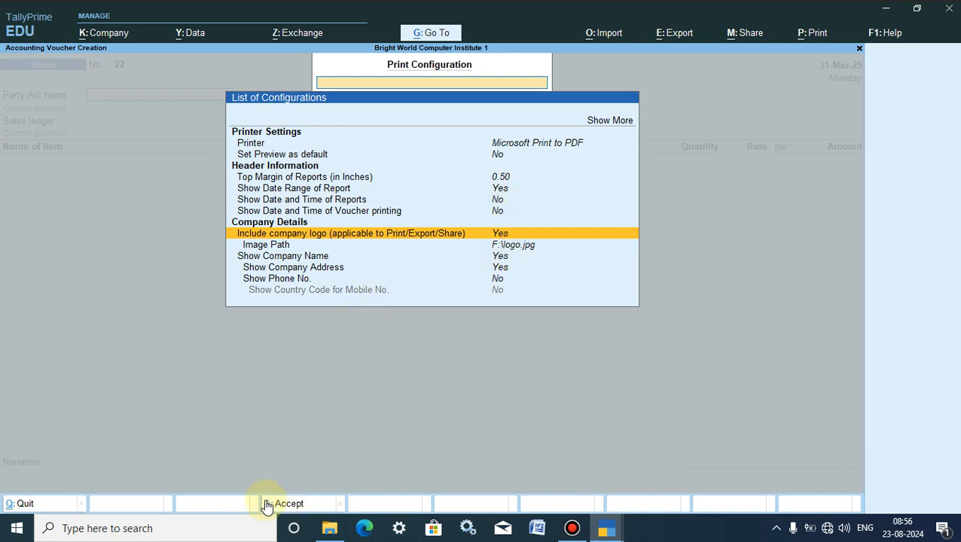
left_click(289, 504)
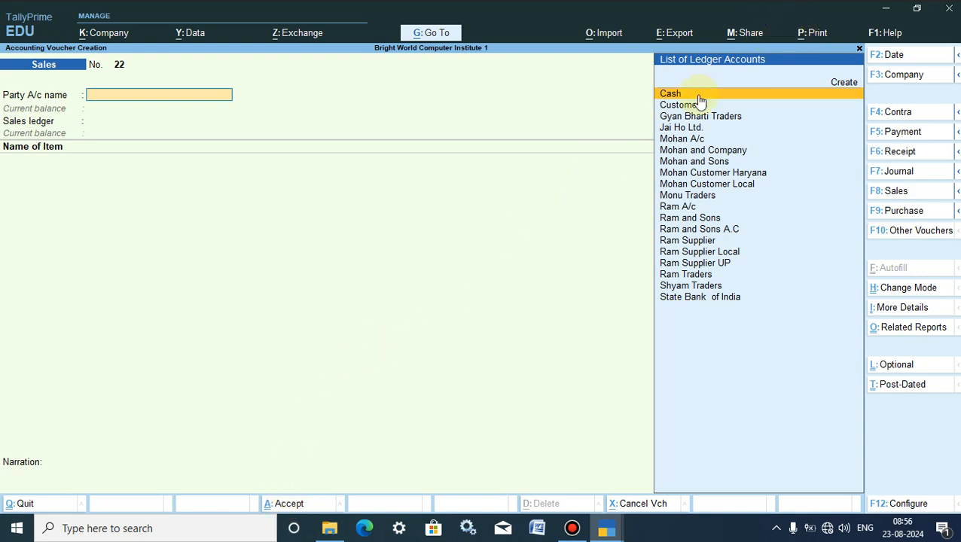
- Open the current sales voucher's print preview and zoom in to check the logo in the invoice header
key("alt+p")
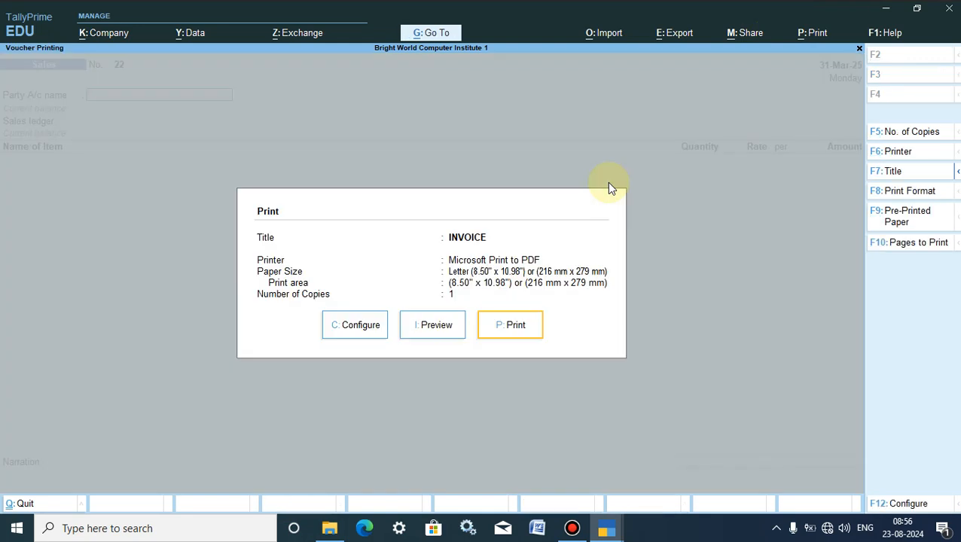
left_click(35, 507)
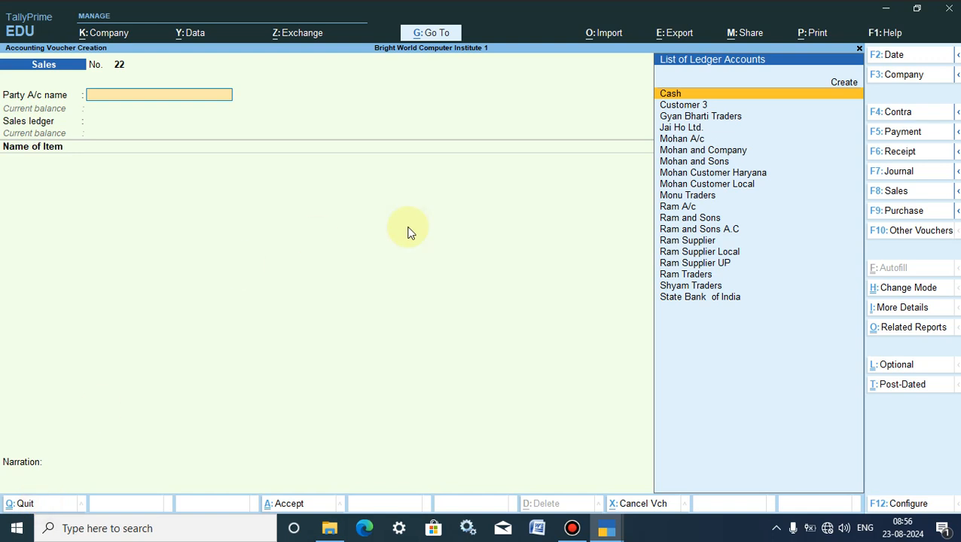
left_click(813, 33)
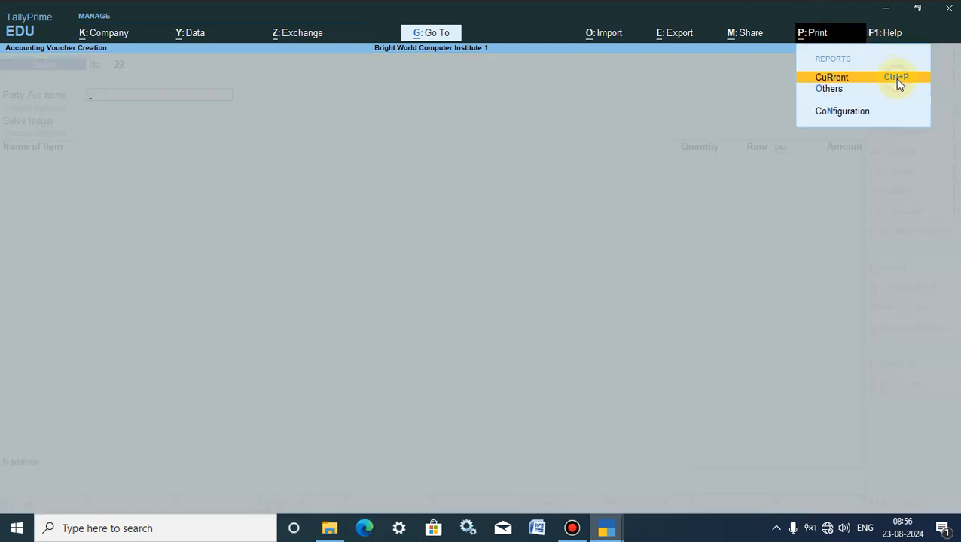
left_click(894, 78)
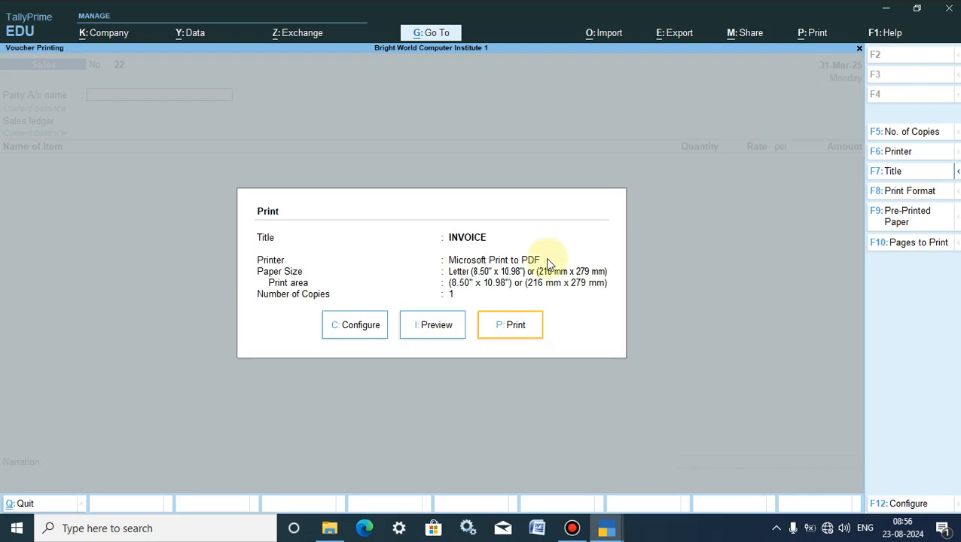
left_click(434, 328)
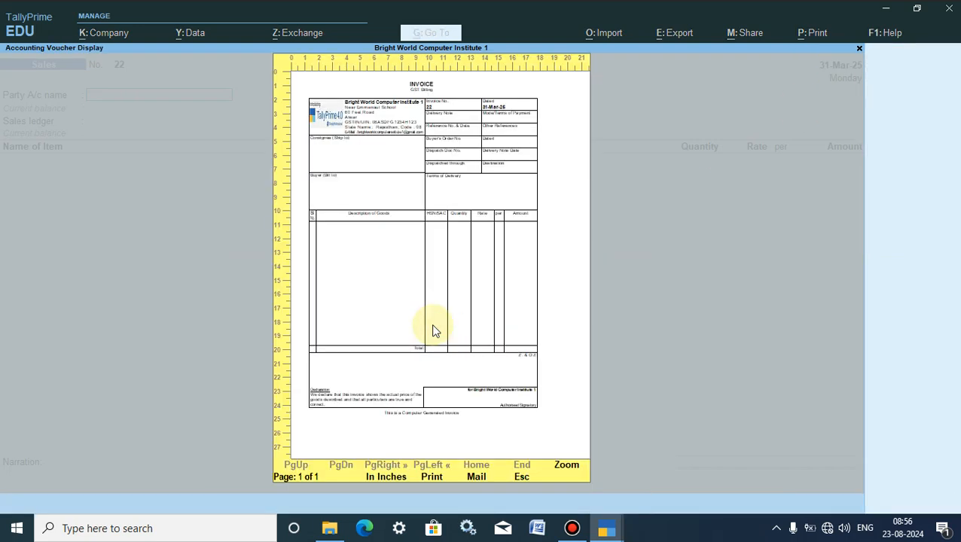
left_click(568, 468)
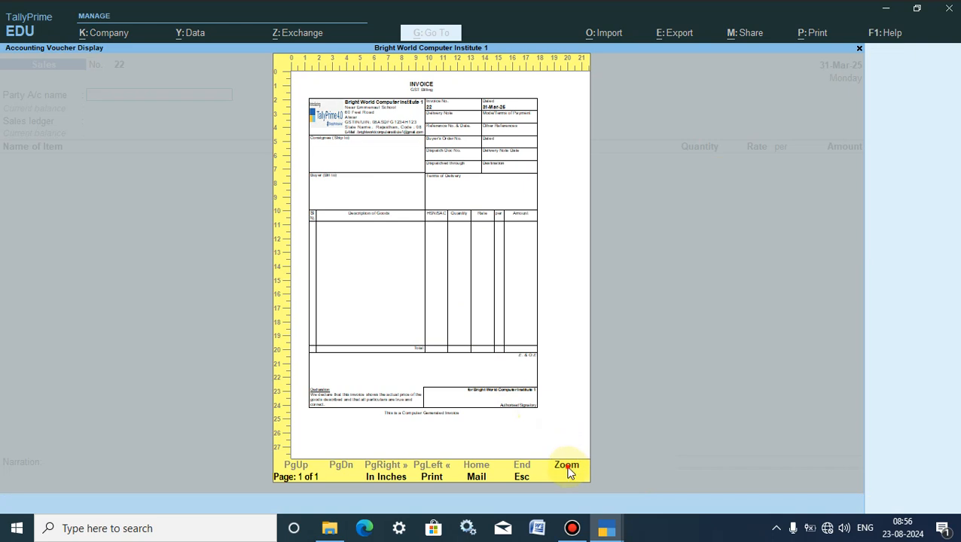